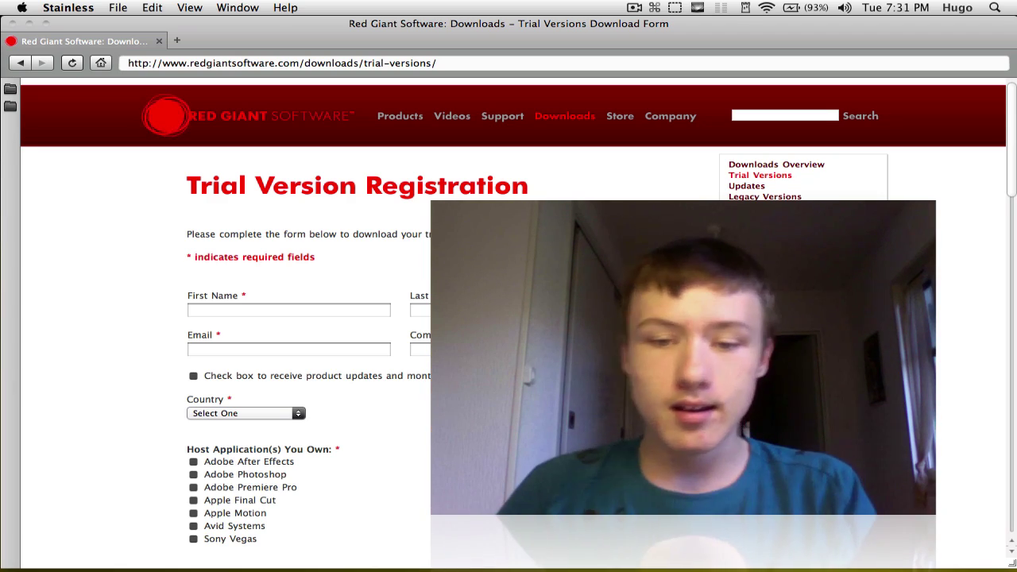
Step: Scroll through the Red Giant trial form and put the cursor in the First Name field
scroll(317, 318, "down", 2)
scroll(318, 318, "down", 5)
scroll(317, 318, "up", 8)
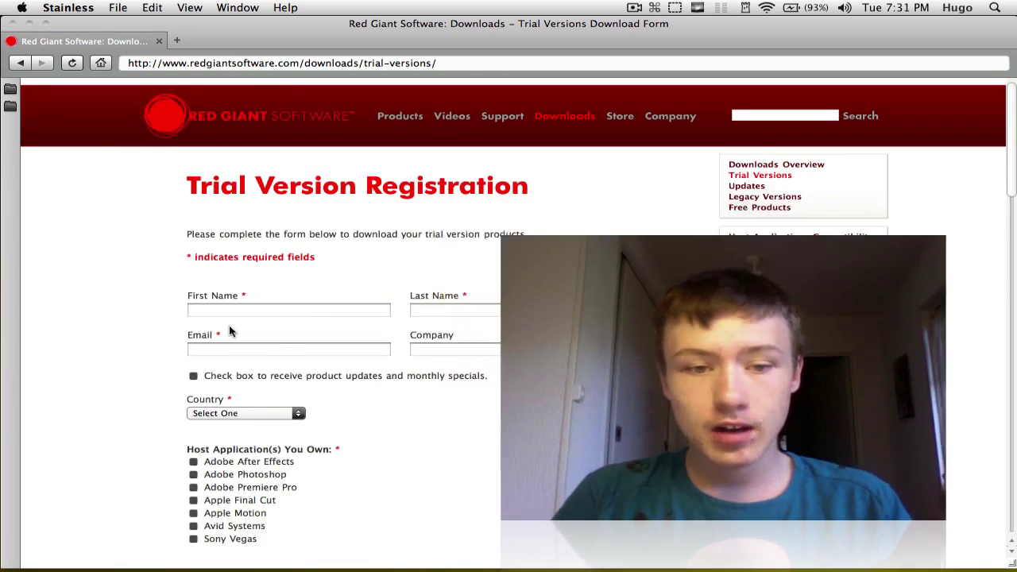
left_click(306, 305)
scroll(220, 241, "down", 5)
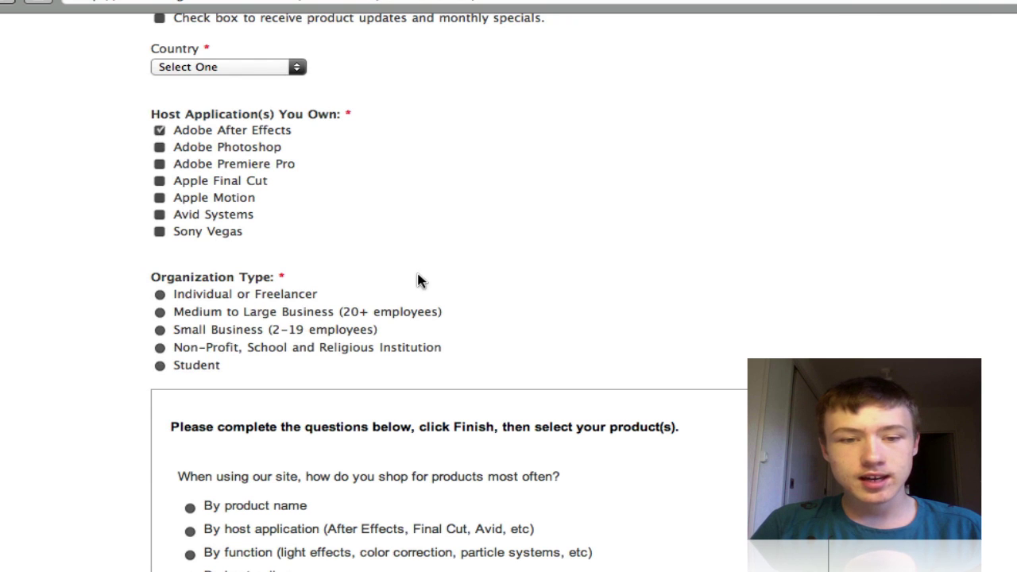
scroll(653, 228, "down", 15)
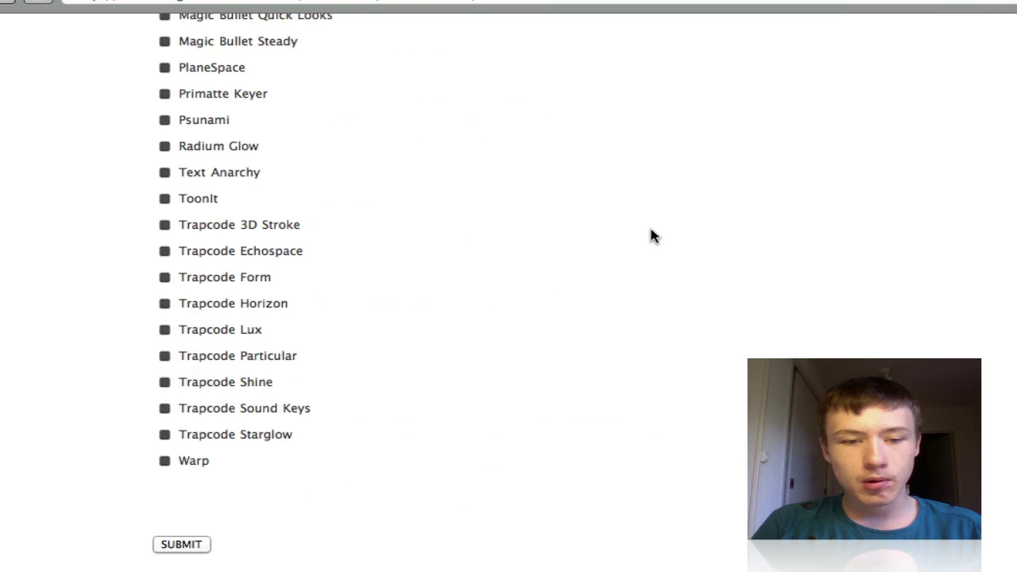
scroll(649, 233, "up", 10)
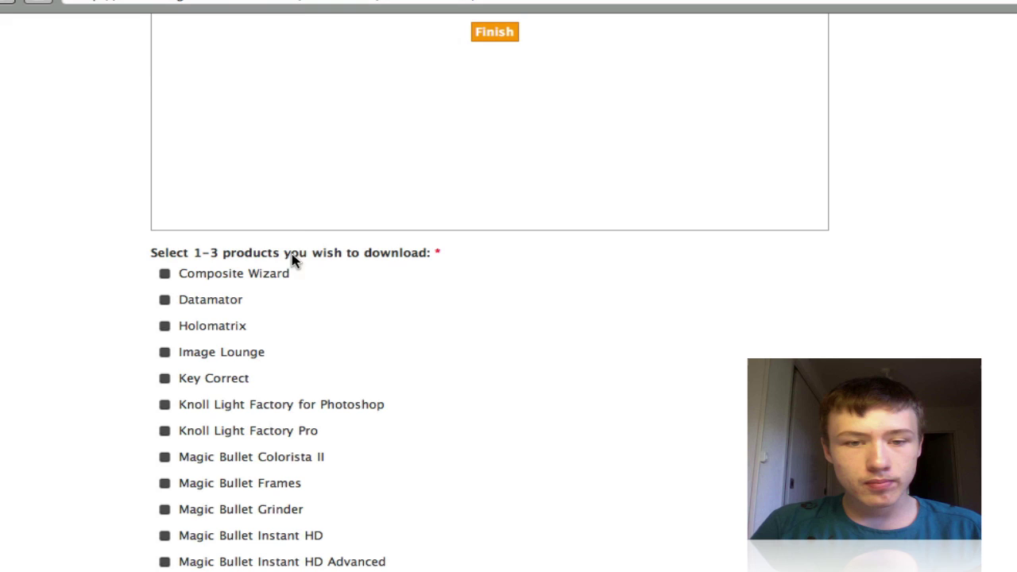
scroll(411, 354, "down", 7)
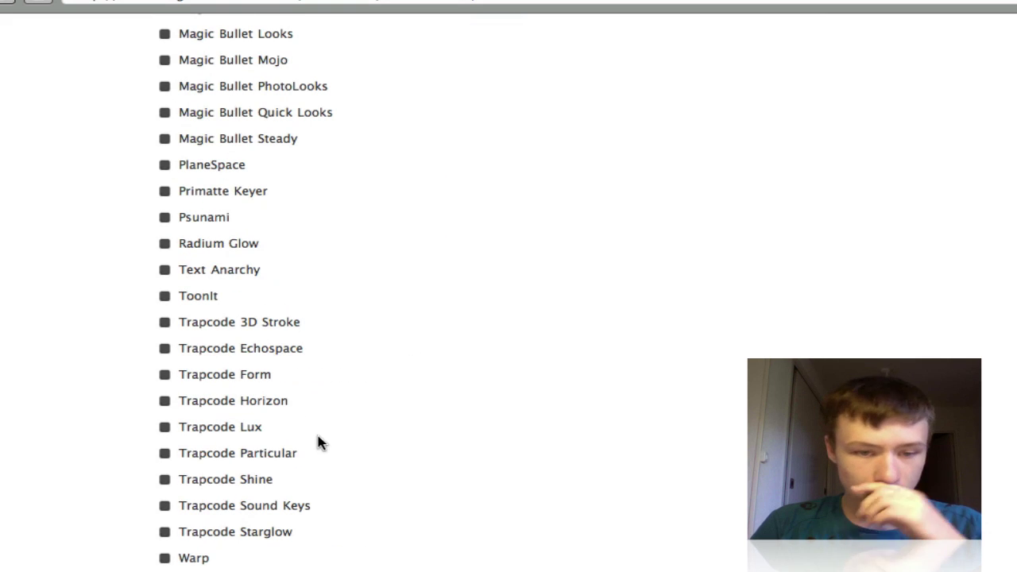
Step: Tick Trapcode Particular and choose version 2.1 – All Mac Versions (After Effects)
left_click(165, 453)
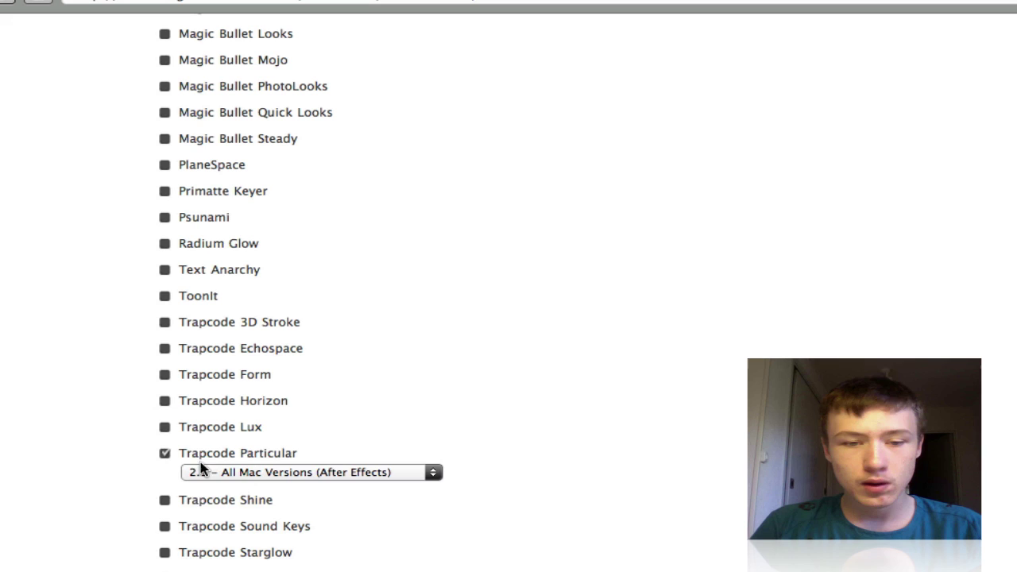
left_click(205, 472)
left_click(211, 471)
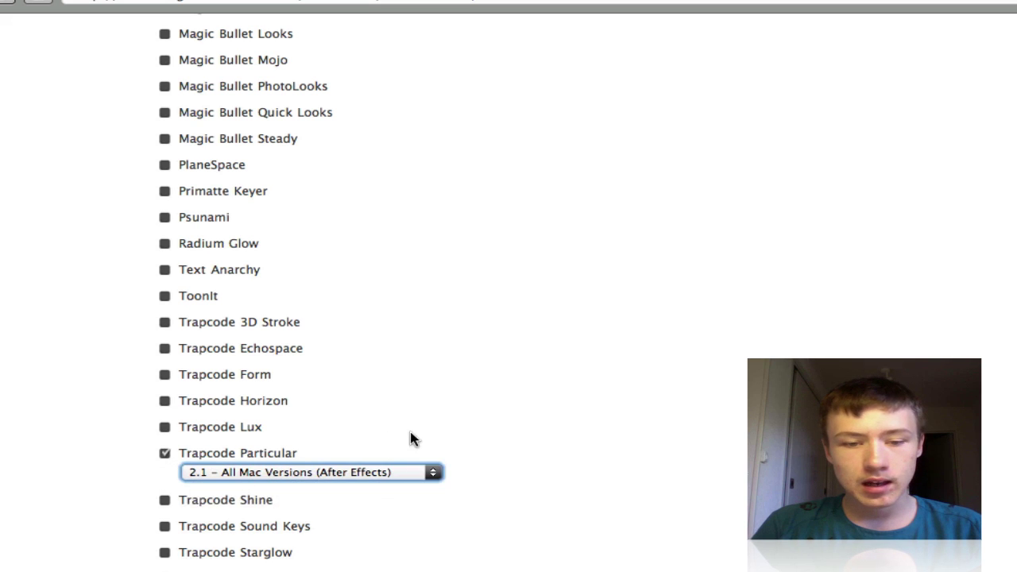
scroll(453, 441, "down", 2)
scroll(637, 436, "up", 10)
scroll(510, 484, "down", 10)
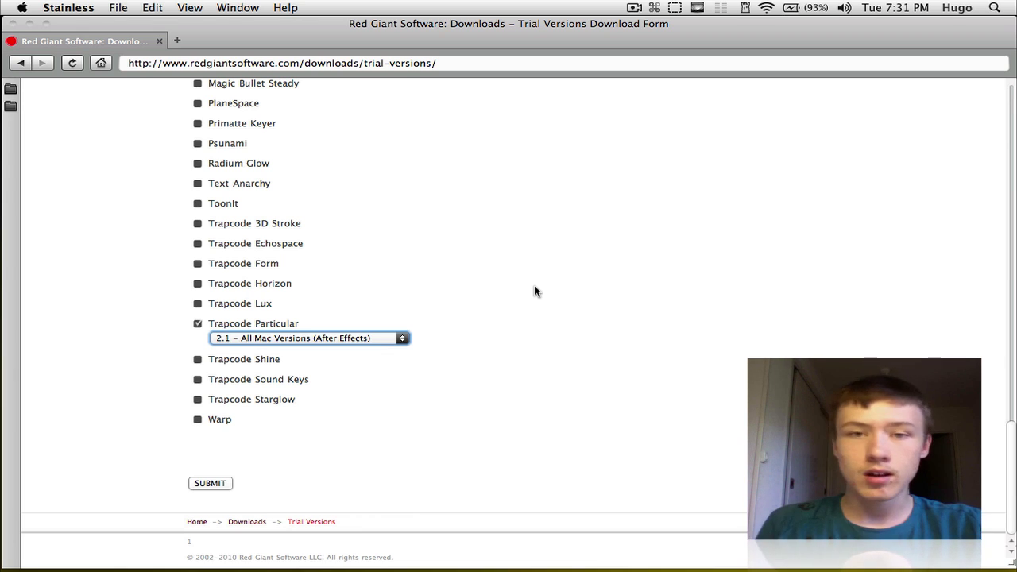
key("super+shift+2")
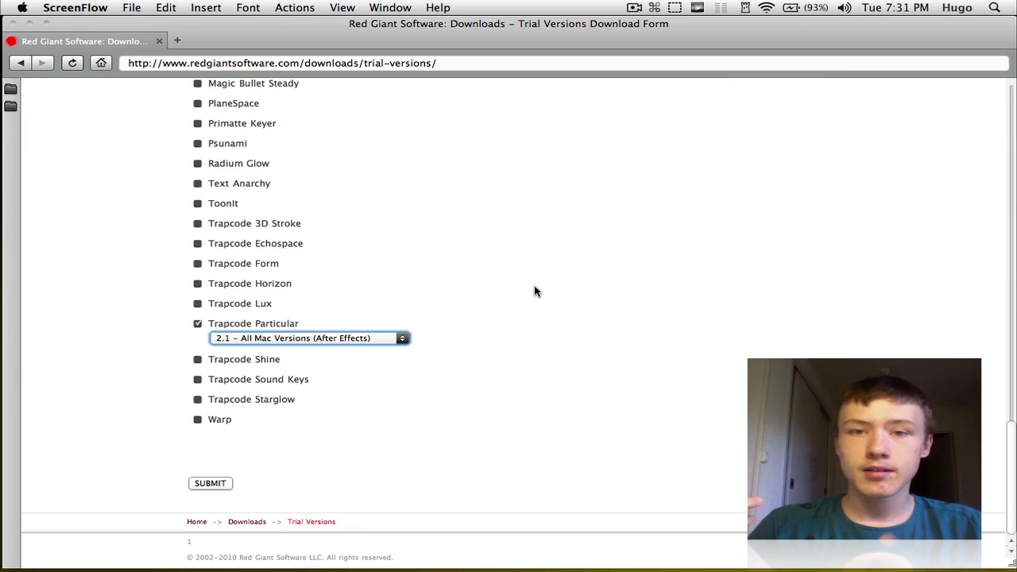
Step: Create the Intro composition with the HDV/HDTV 720 29.97 preset and a 0;00;10;00 duration
key("super+alt+h")
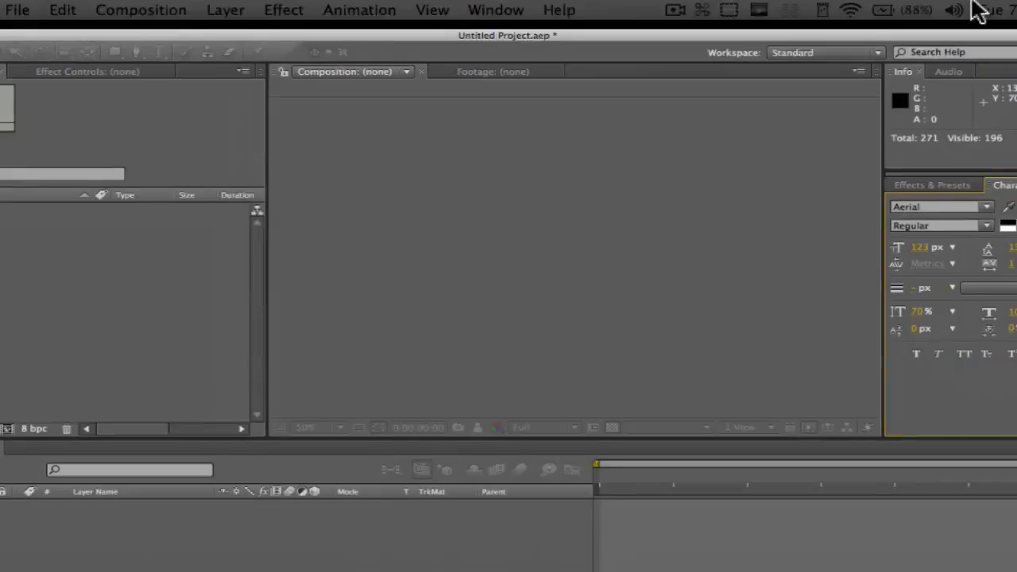
left_click(620, 254)
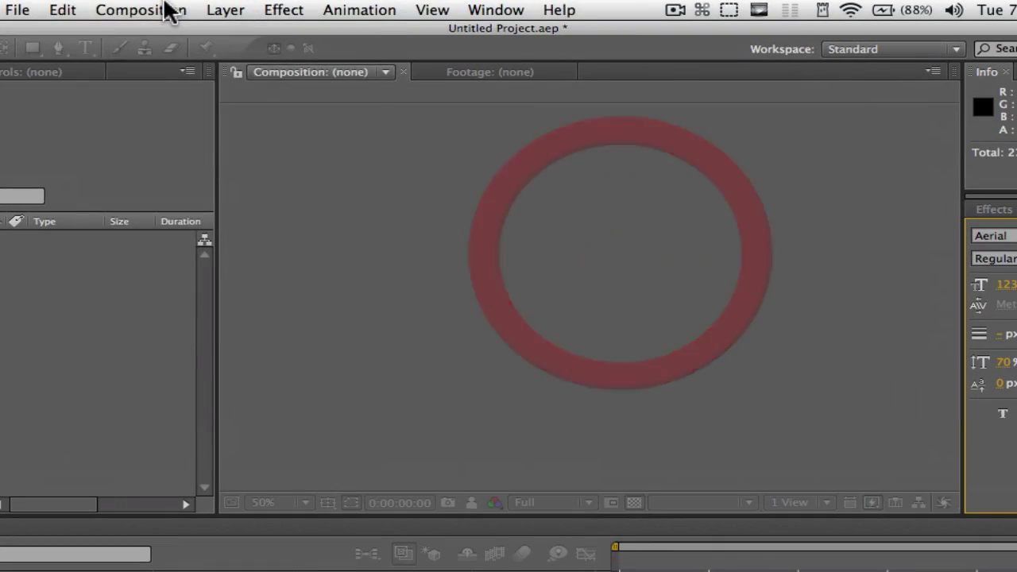
left_click(169, 9)
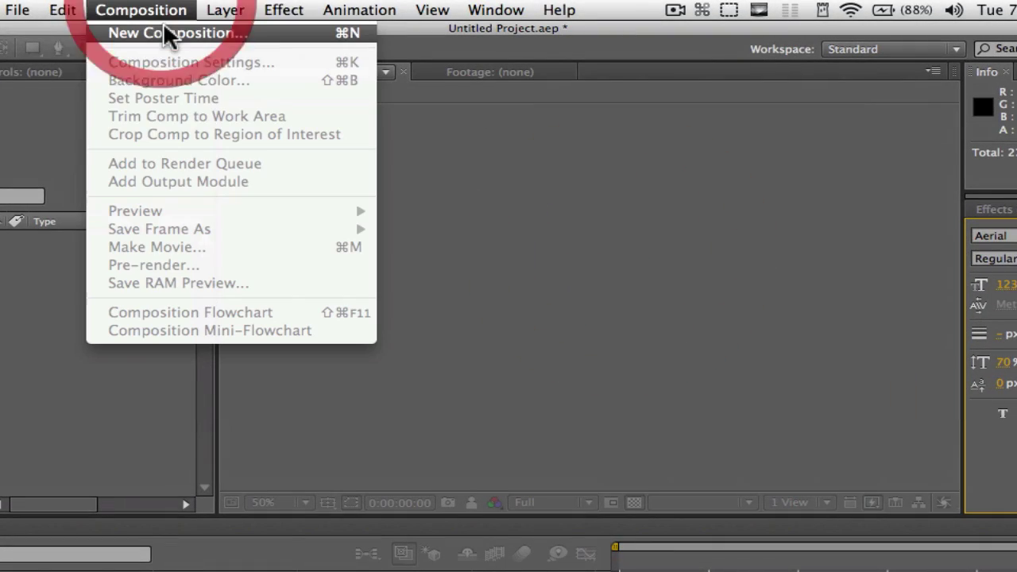
left_click(166, 35)
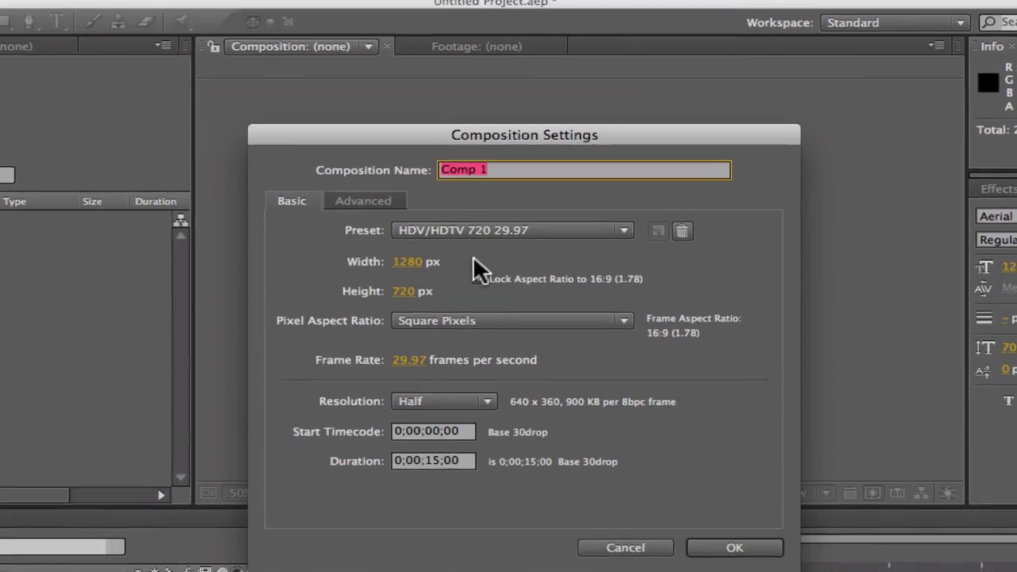
type("Intro")
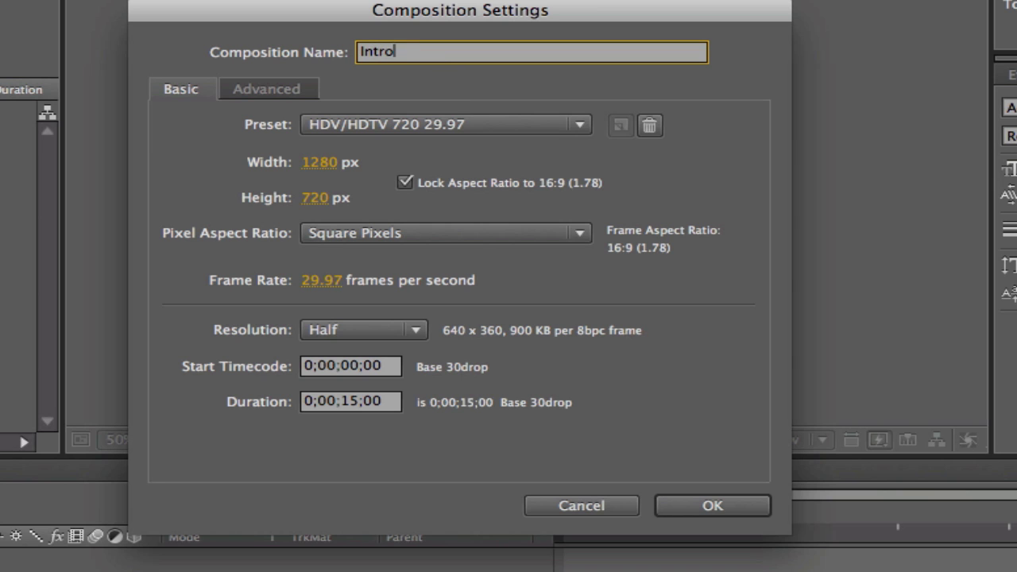
left_click(417, 125)
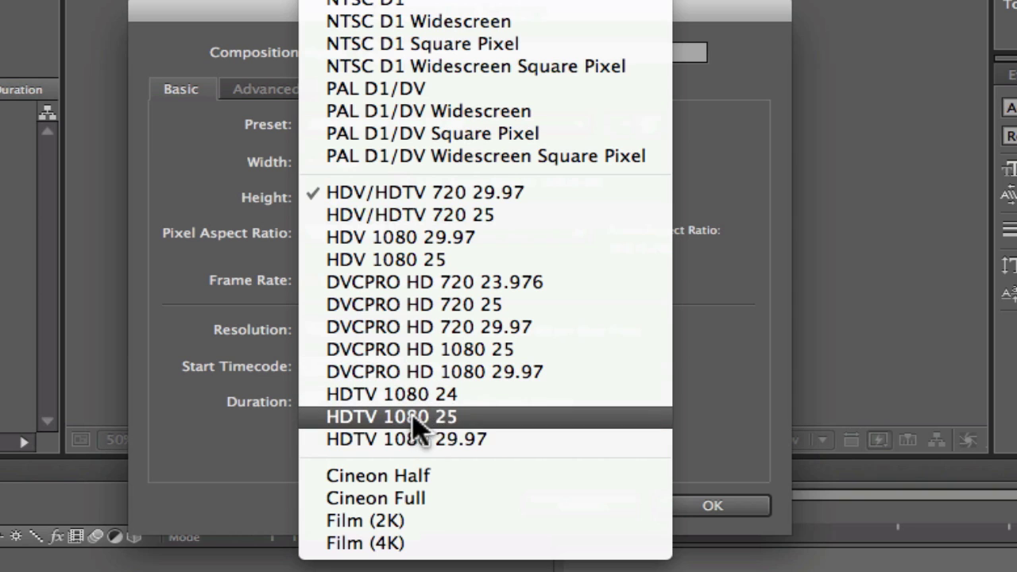
left_click(778, 333)
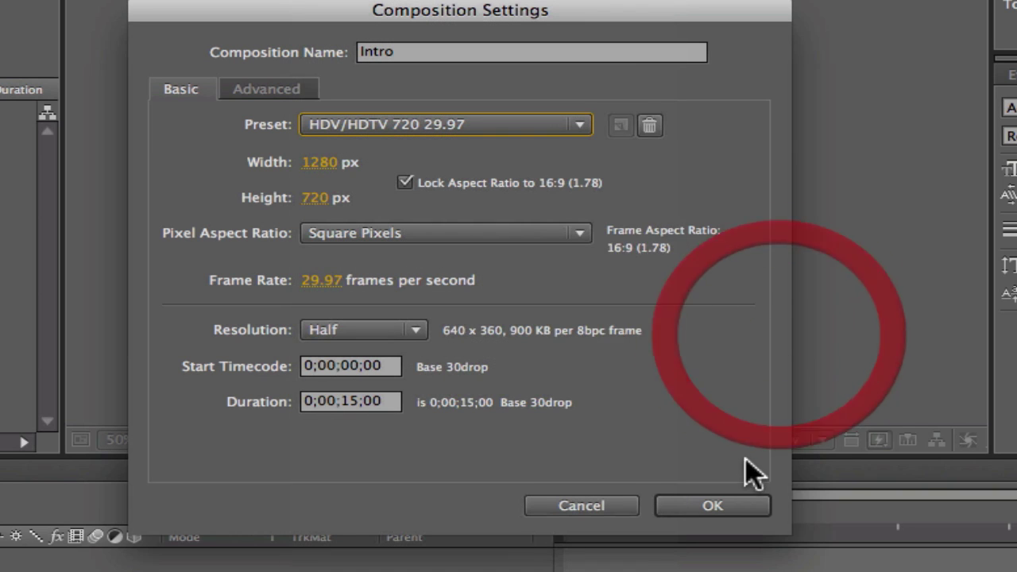
left_click(355, 401)
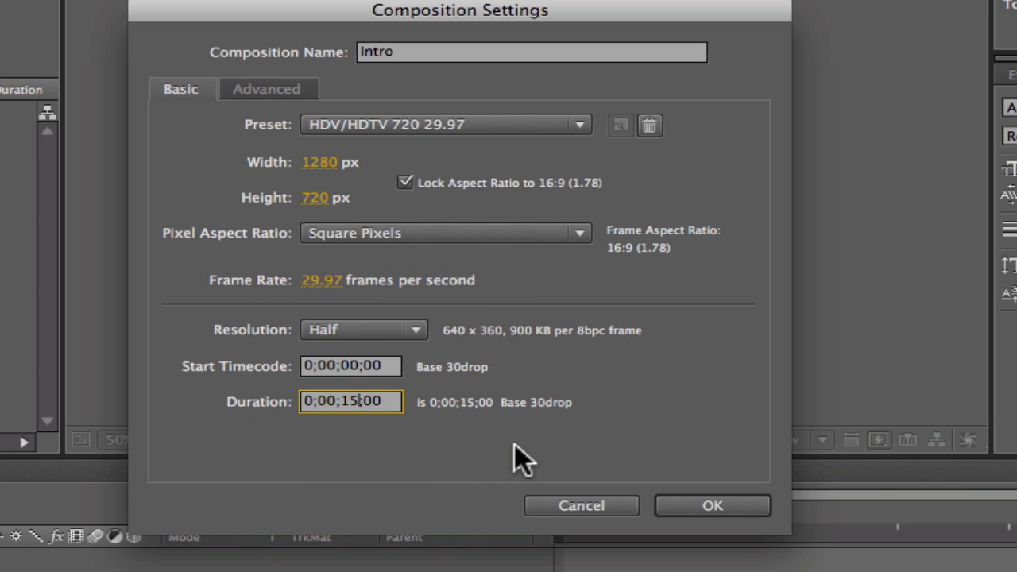
key("BackSpace")
type("0")
left_click(739, 505)
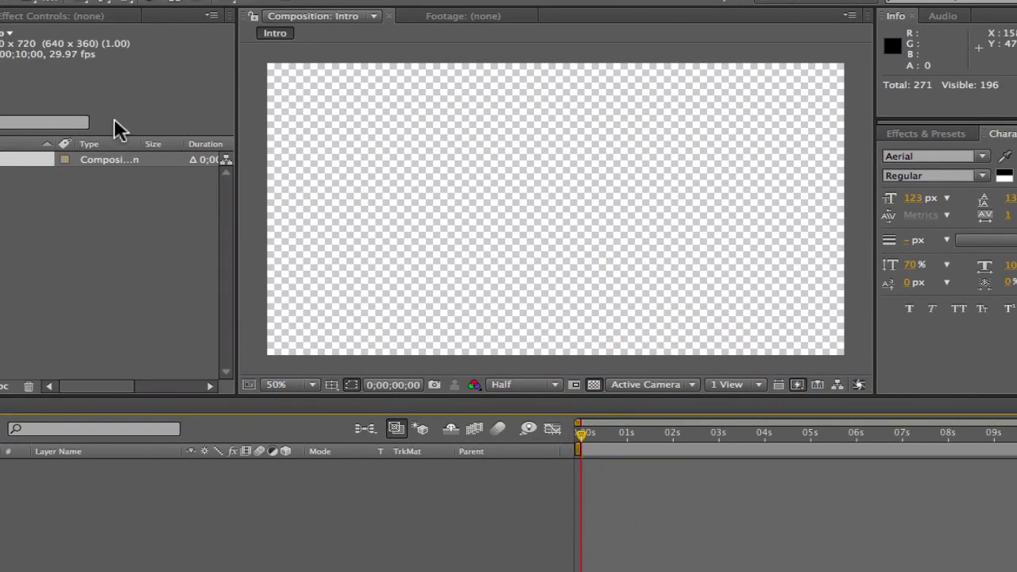
left_click(90, 275)
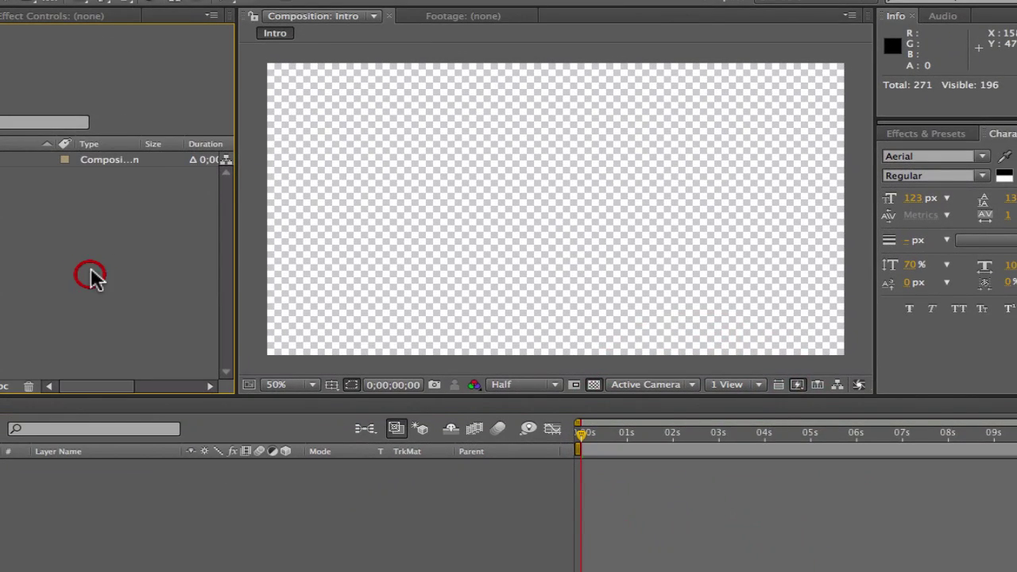
Step: Add a white 1280×720 solid named BackGround to Intro and select it
left_click(221, 164)
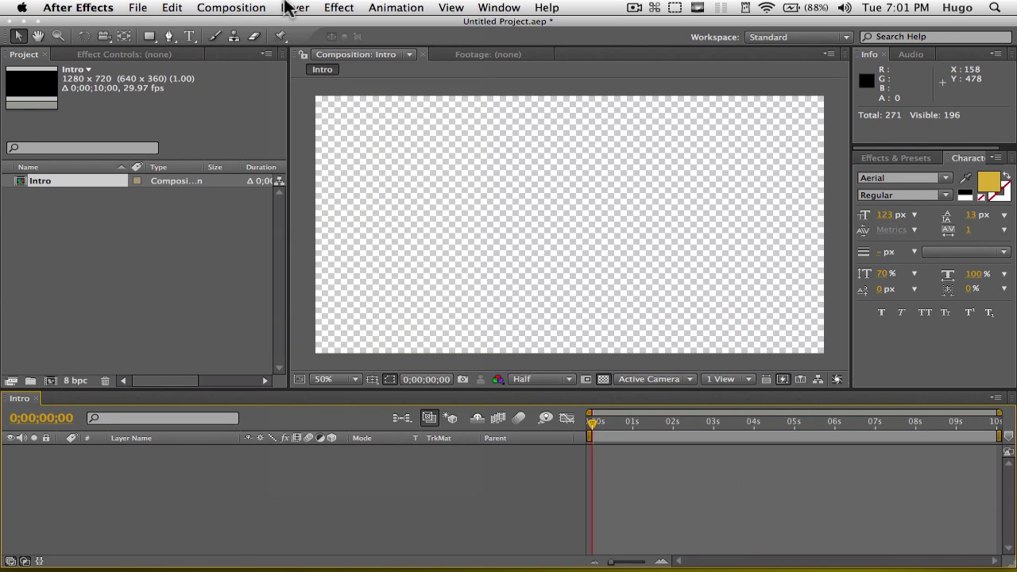
left_click(286, 8)
mouse_move(302, 25)
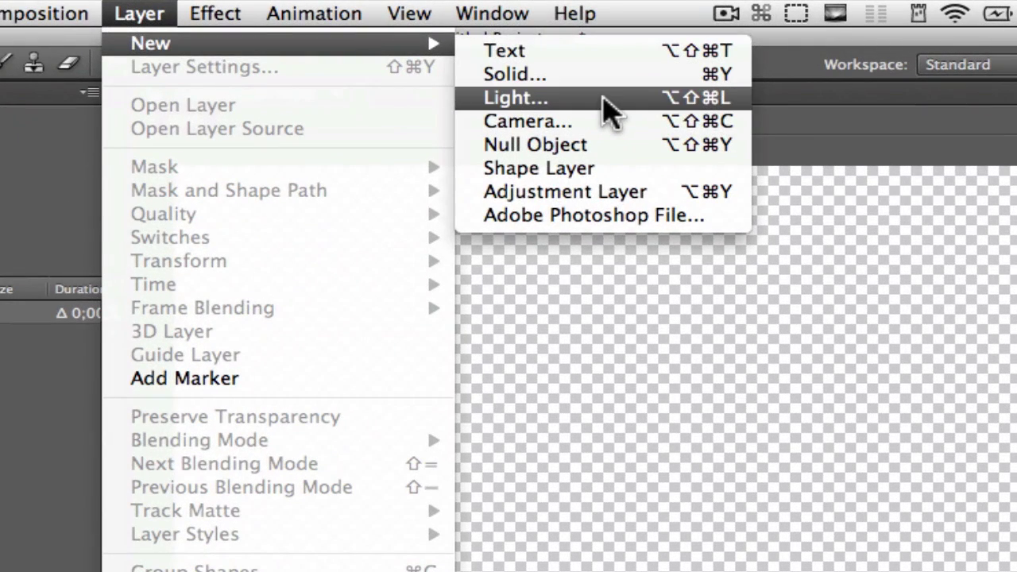
left_click(602, 76)
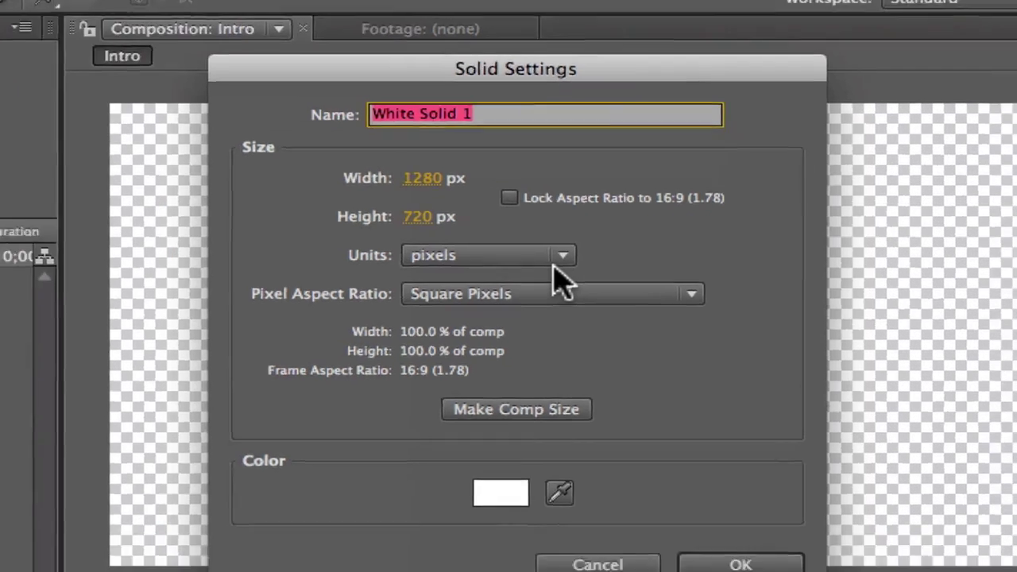
type("BackGround")
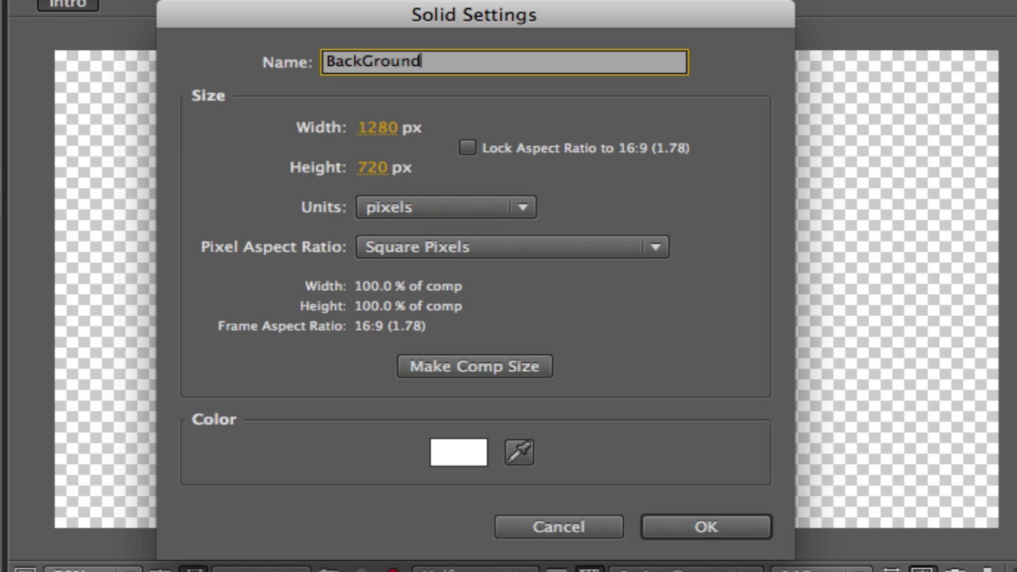
left_click(745, 534)
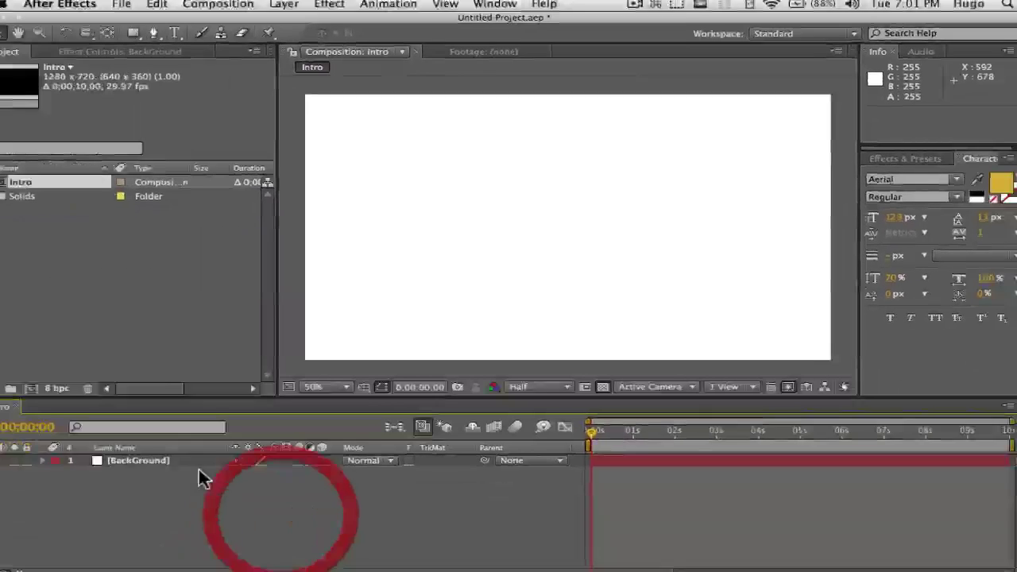
left_click(184, 451)
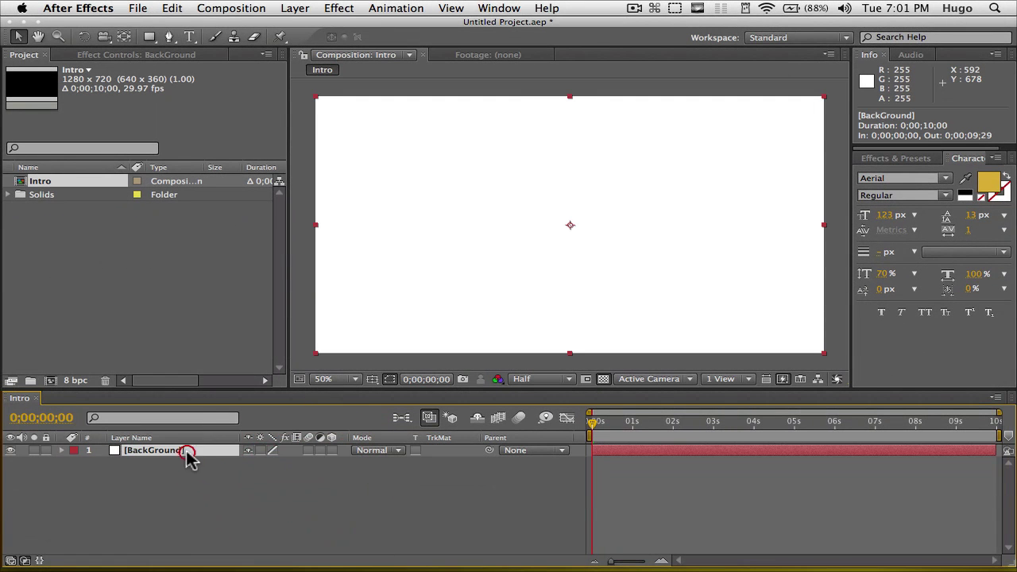
Step: Search Effects & Presets for Ramp and apply it to the BackGround solid
left_click(888, 160)
type("R")
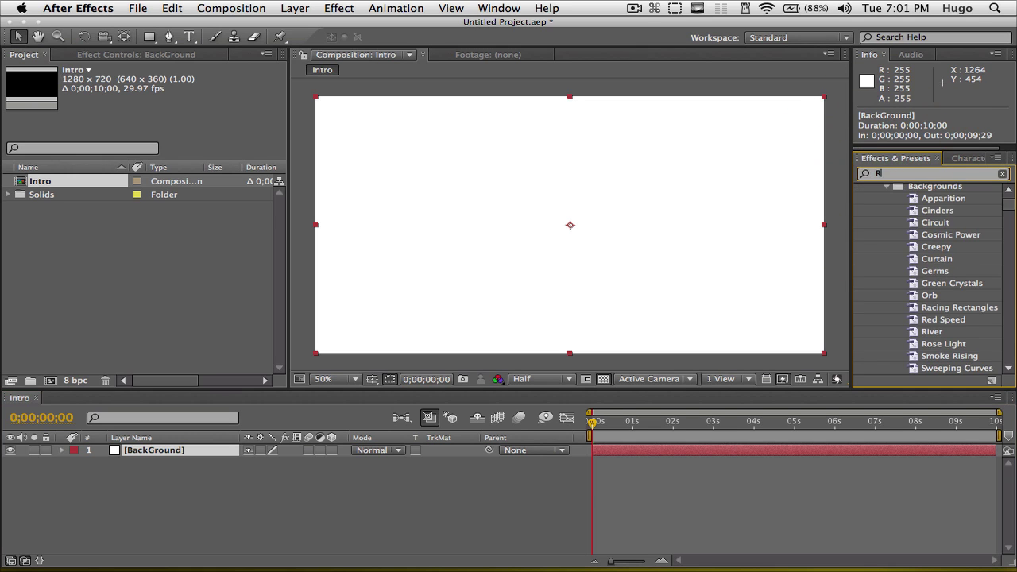
type("amp")
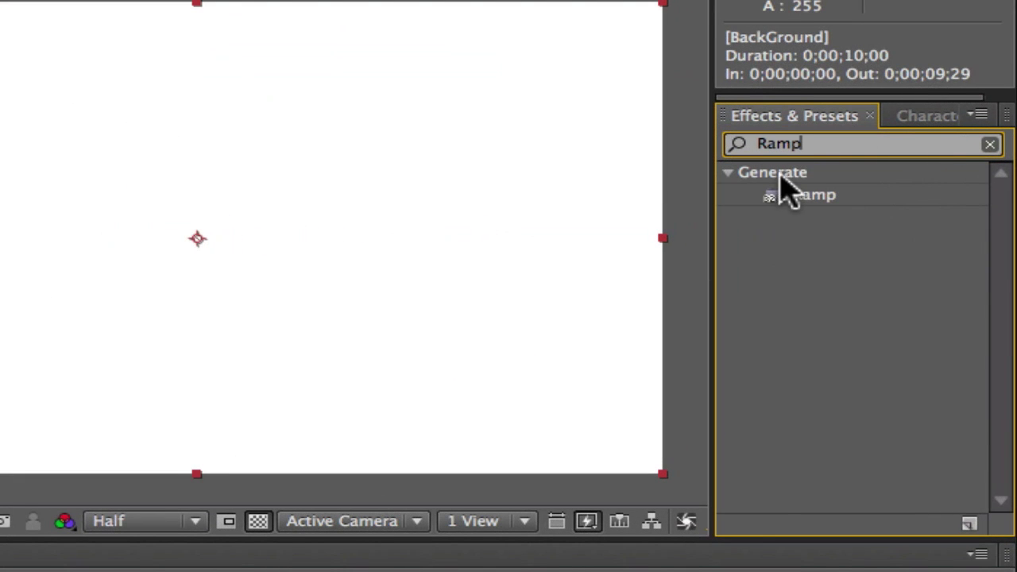
left_click_drag(818, 195, 540, 184)
left_click(938, 248)
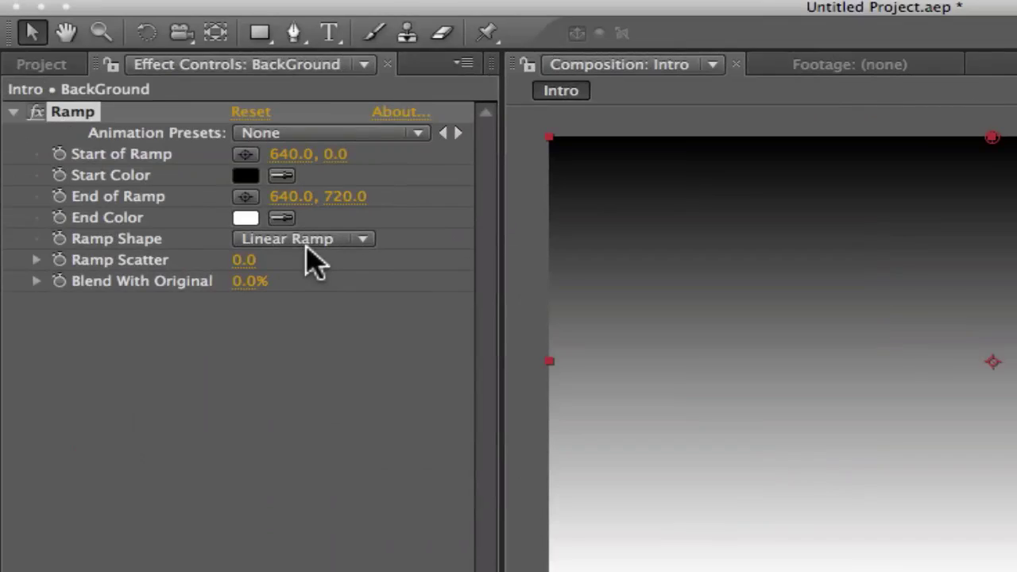
Step: Make the ramp a Radial Ramp running from red to dark red #570000
left_click(309, 245)
left_click(338, 256)
left_click(248, 176)
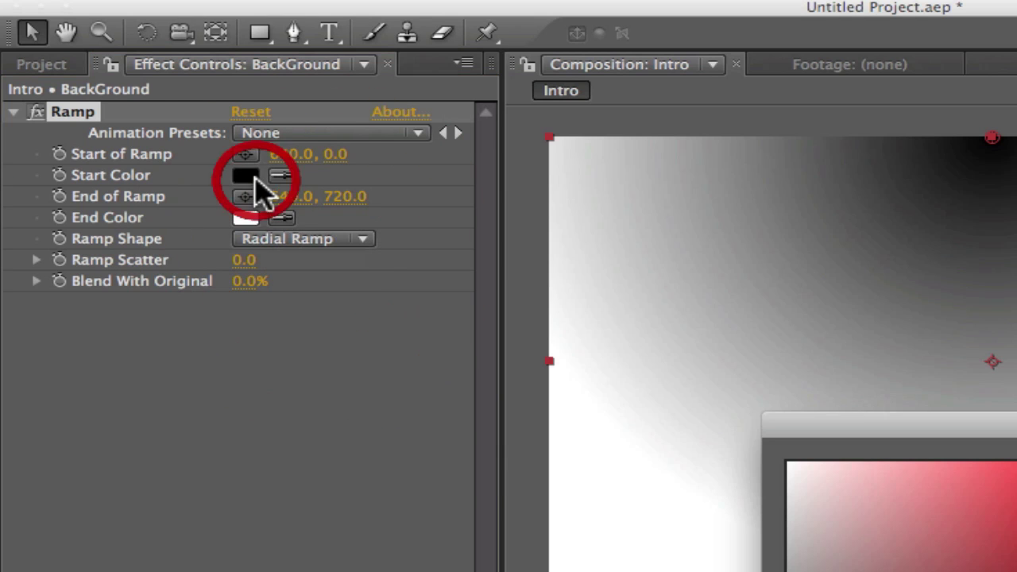
left_click_drag(965, 519, 1016, 536)
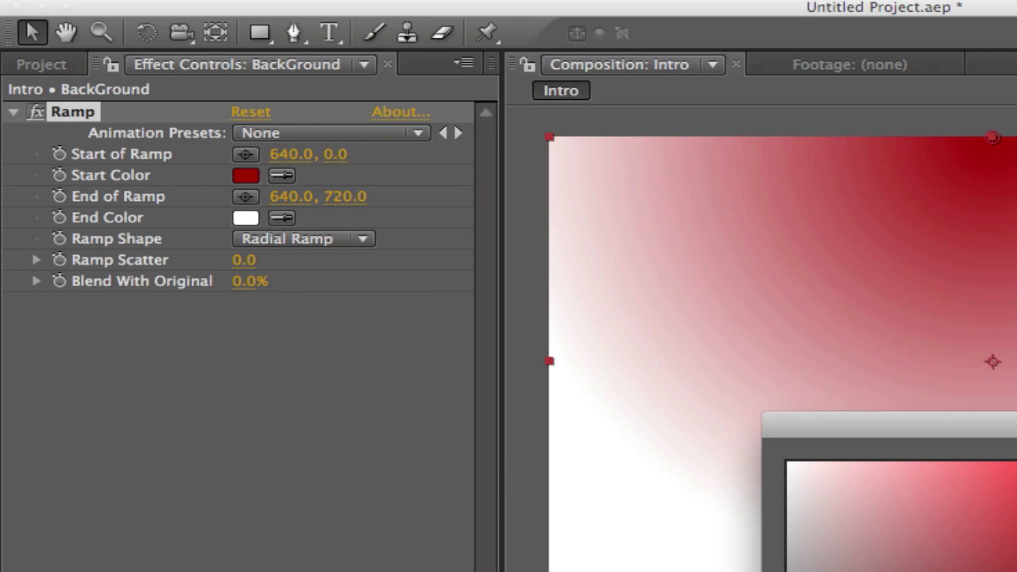
key("Return")
left_click(247, 218)
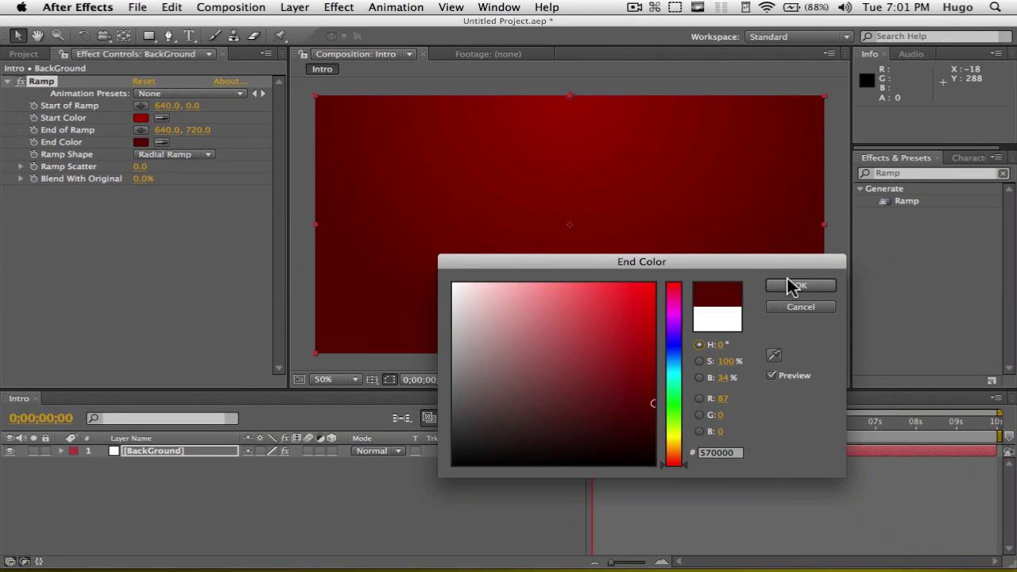
left_click(790, 286)
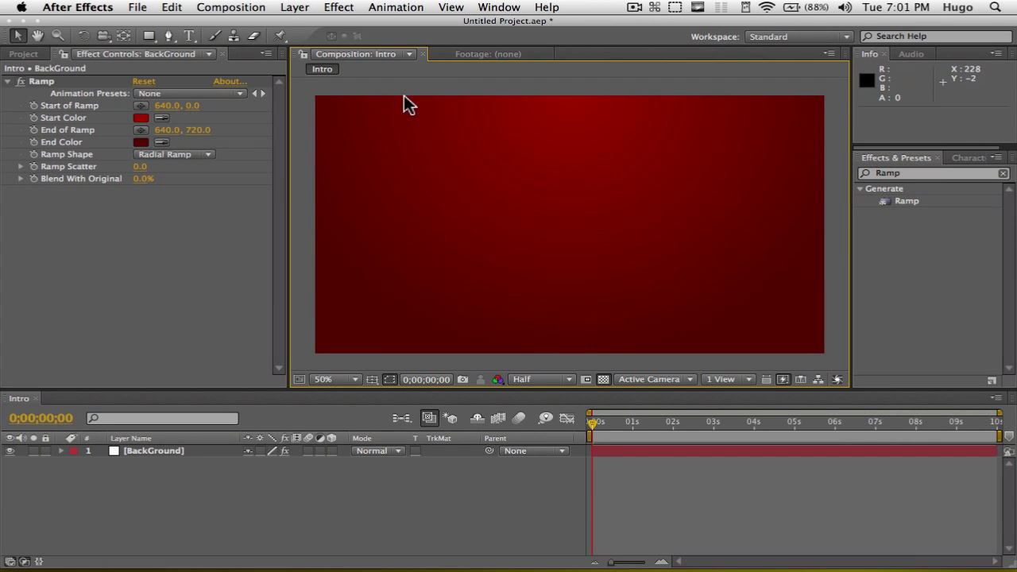
left_click(193, 268)
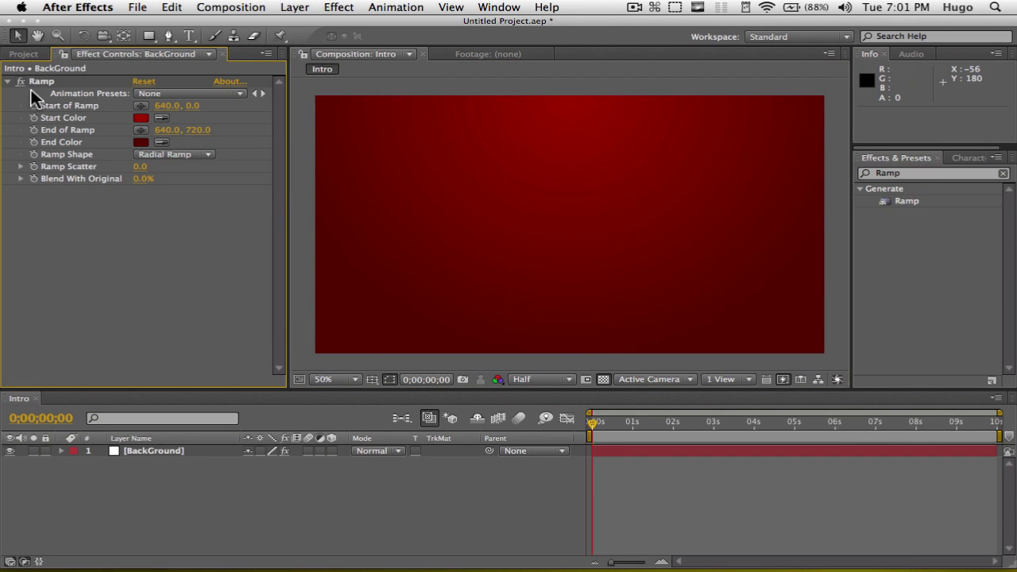
left_click(182, 454)
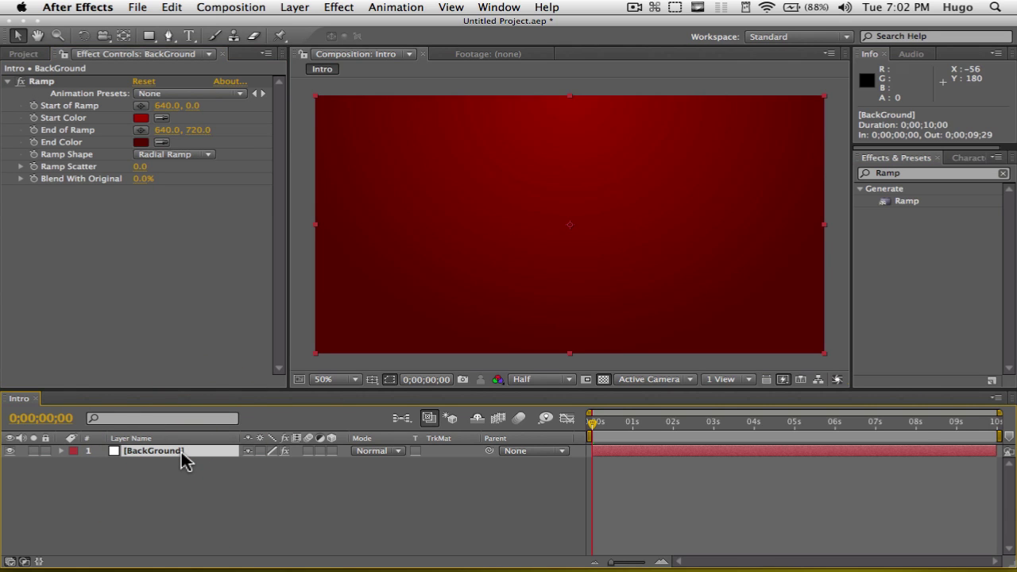
left_click(1003, 173)
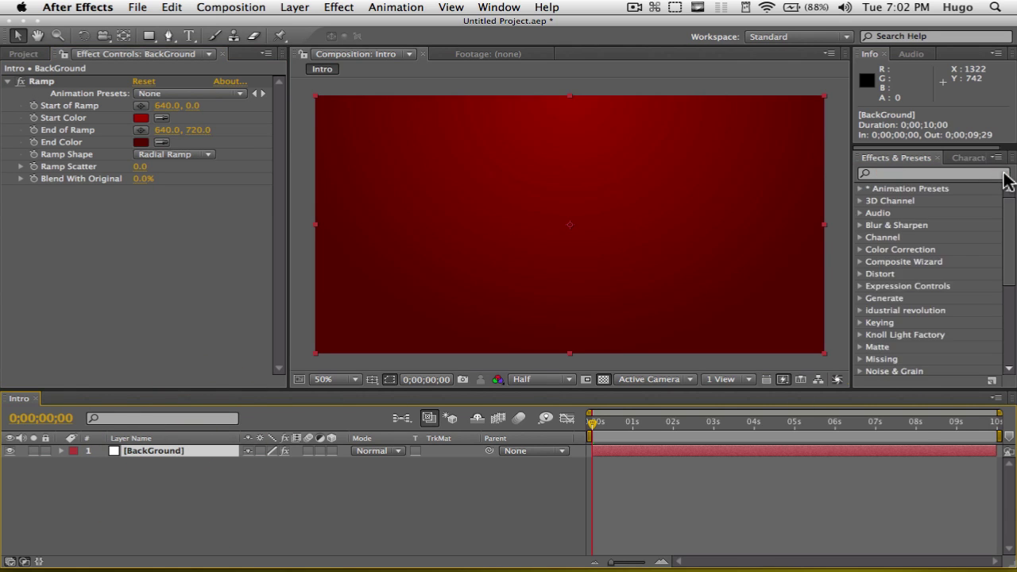
left_click(419, 548)
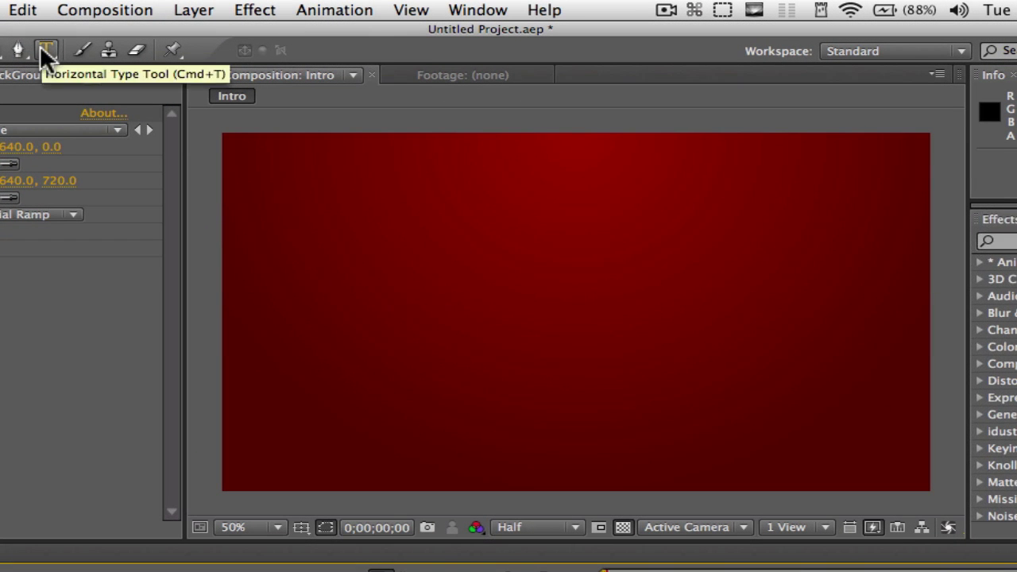
Step: Type M4cbook with the Type tool and move it toward the centre of the comp
left_click(84, 46)
left_click(396, 298)
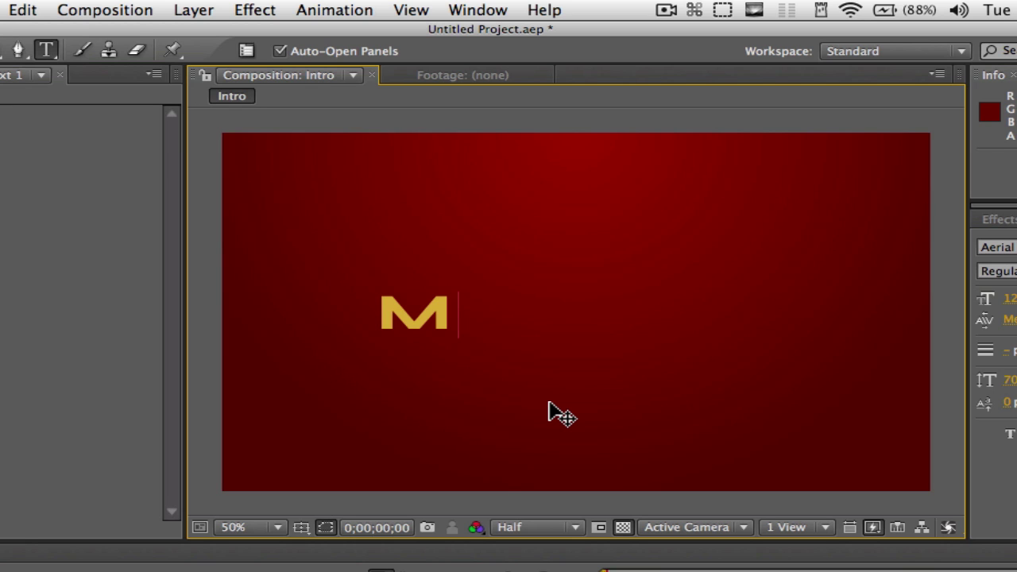
type("M4cbook")
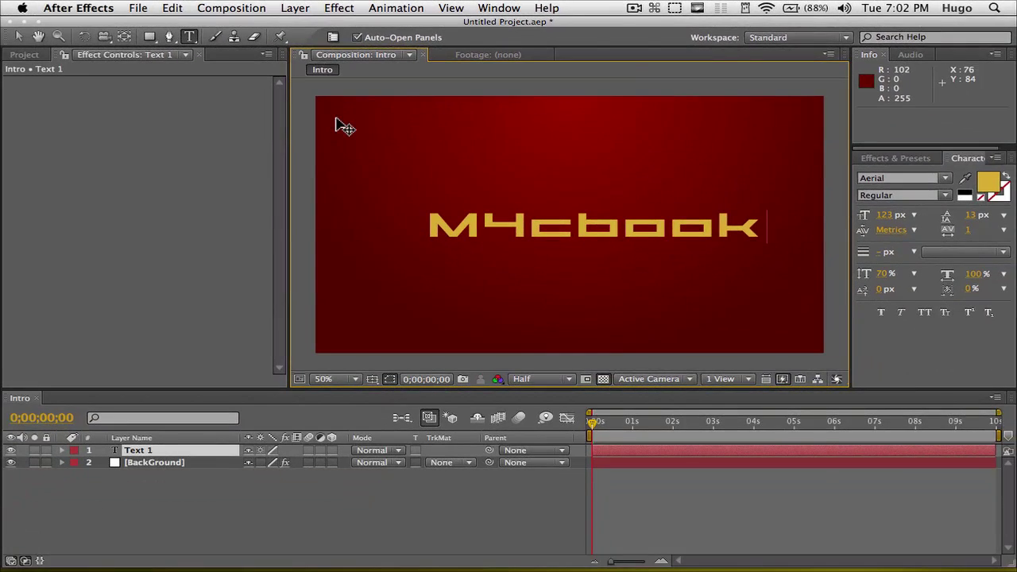
left_click(16, 36)
left_click_drag(652, 220, 645, 230)
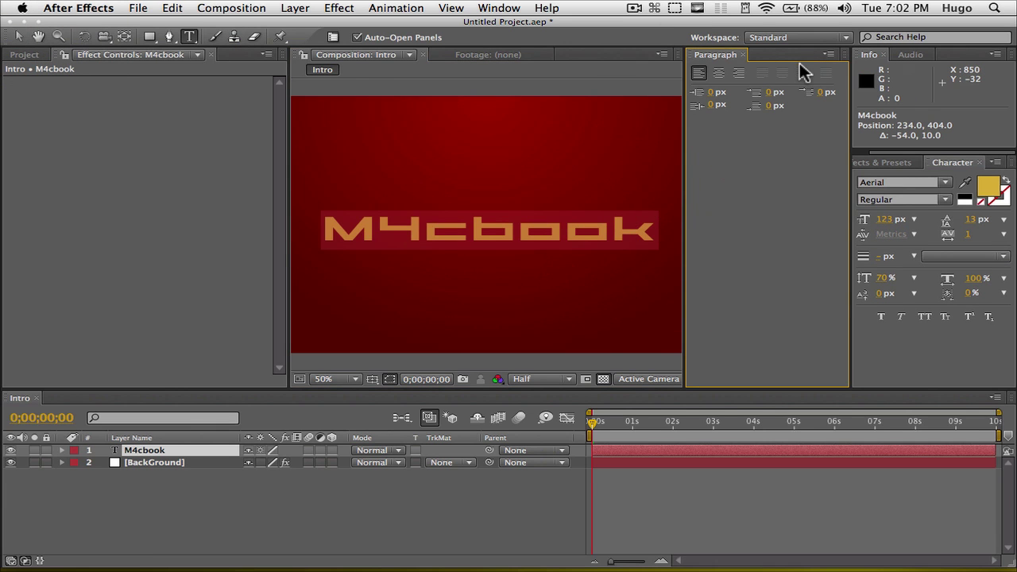
left_click(743, 54)
left_click(653, 225)
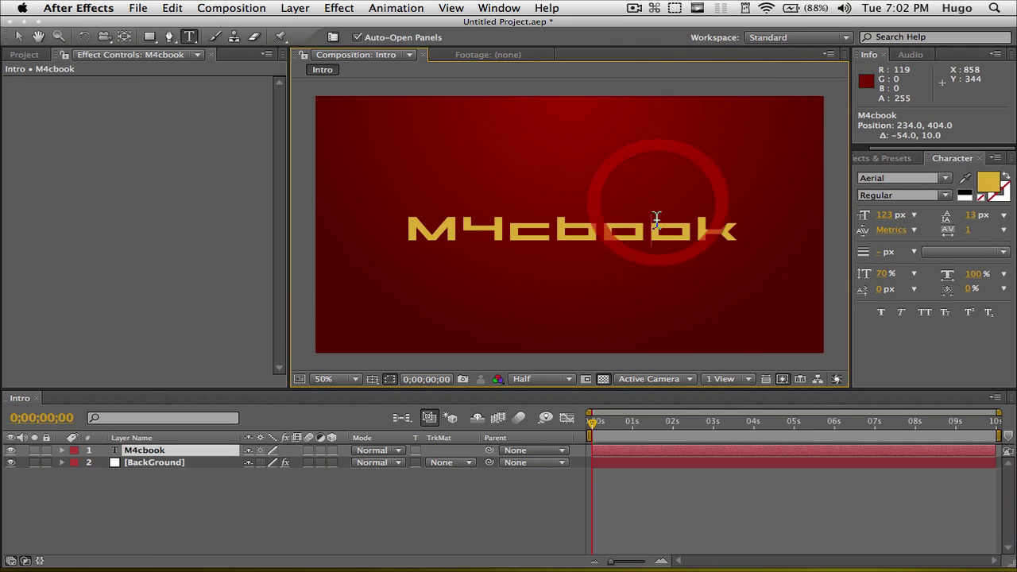
left_click(14, 35)
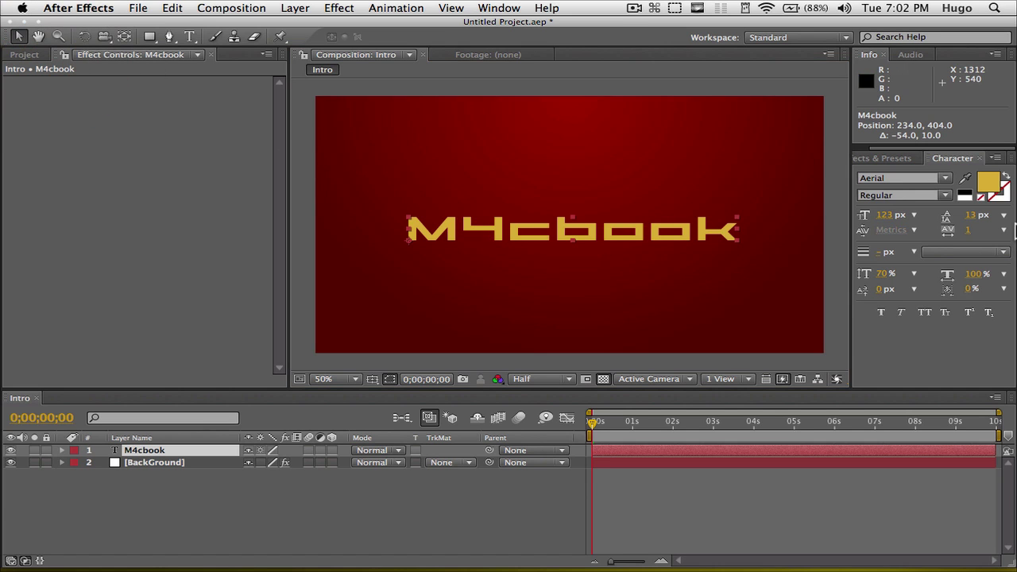
Step: Colour the M4cbook text gold #D7A623 and nudge it slightly upward
left_click(988, 184)
mouse_move(627, 322)
left_mouse_down()
mouse_move(652, 313)
mouse_move(619, 304)
left_mouse_up()
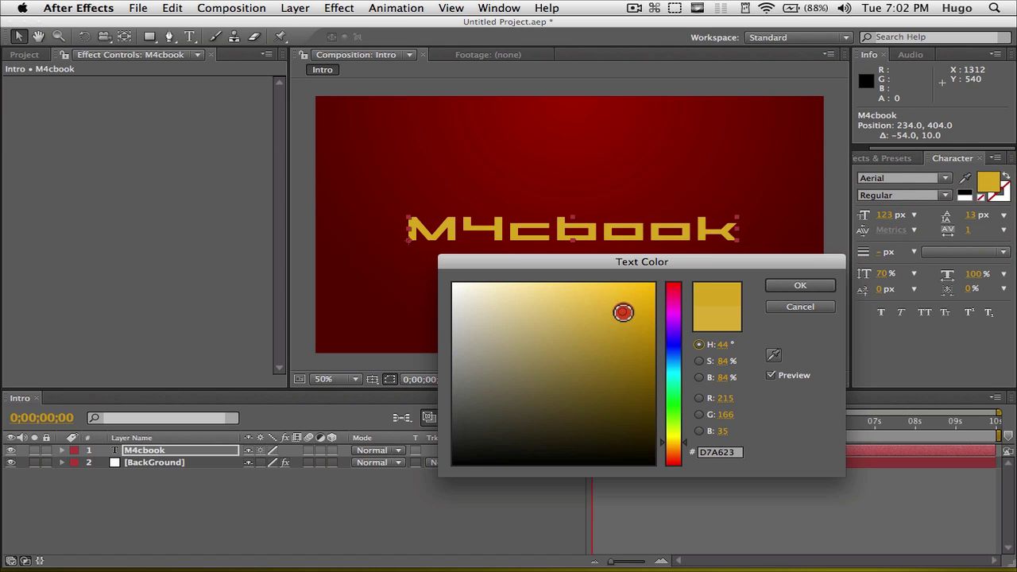
left_click(800, 287)
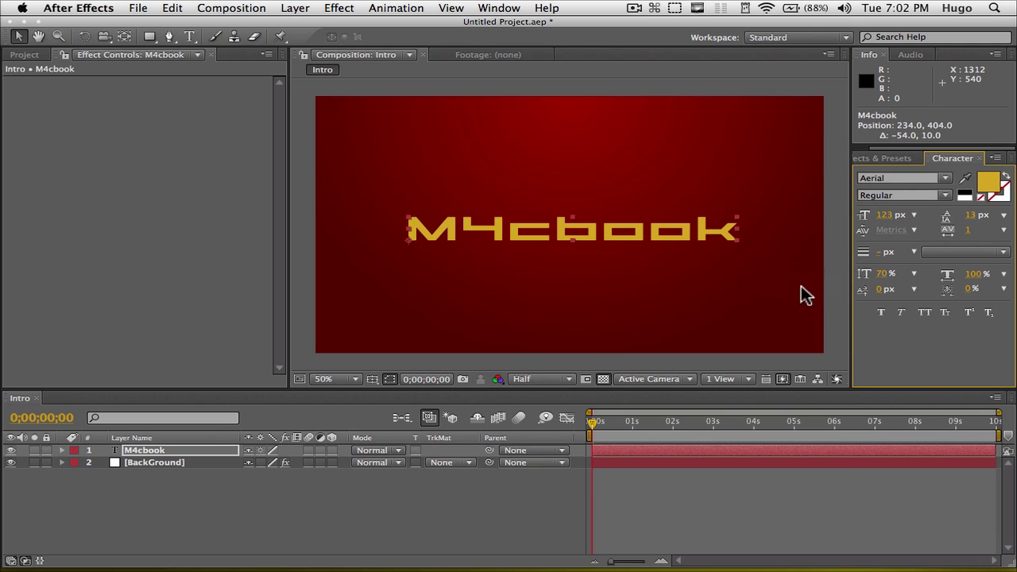
left_click_drag(586, 232, 588, 228)
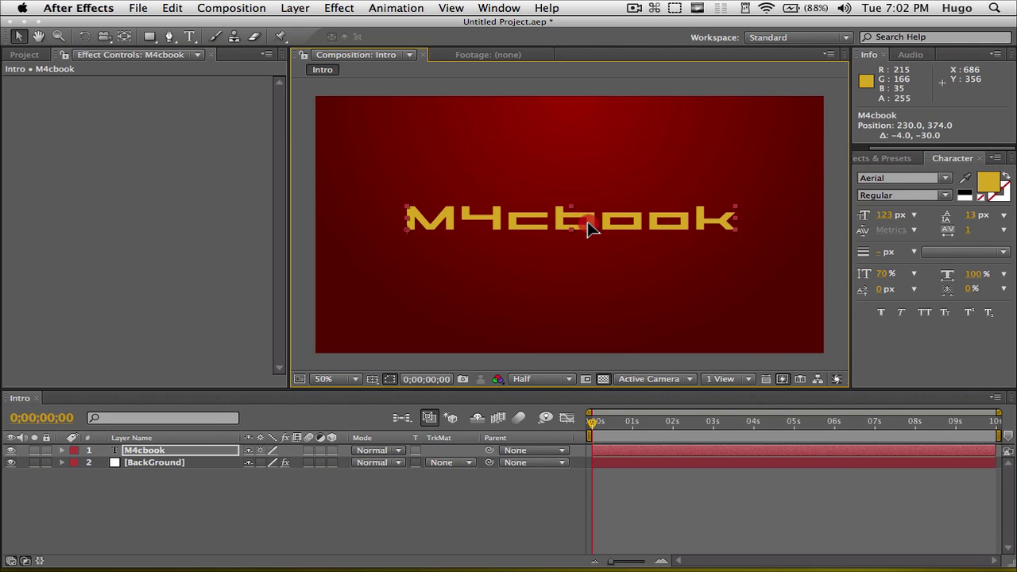
Step: Deselect M4cbook and create a new white full-frame solid layer
left_click(111, 244)
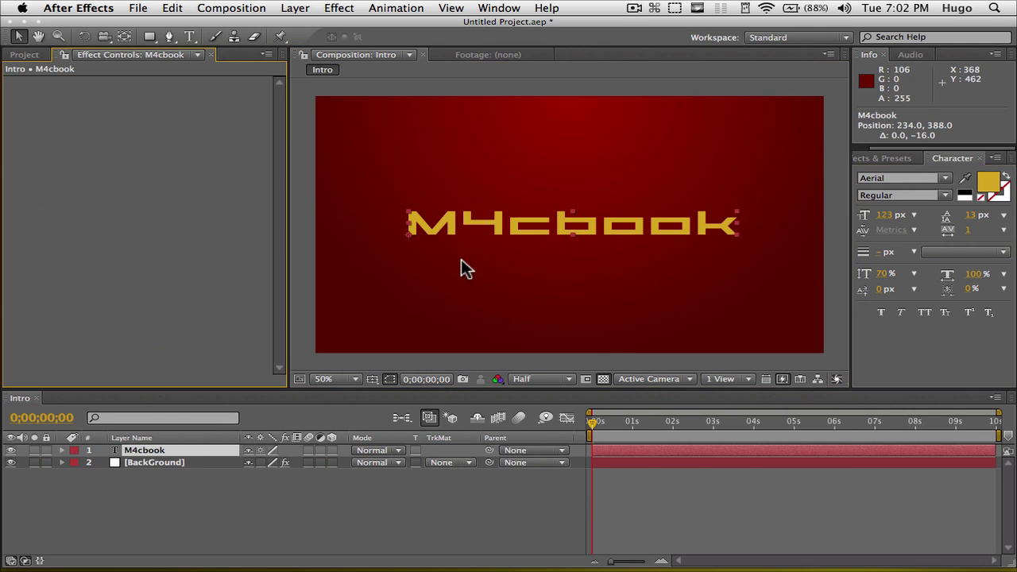
left_click(379, 526)
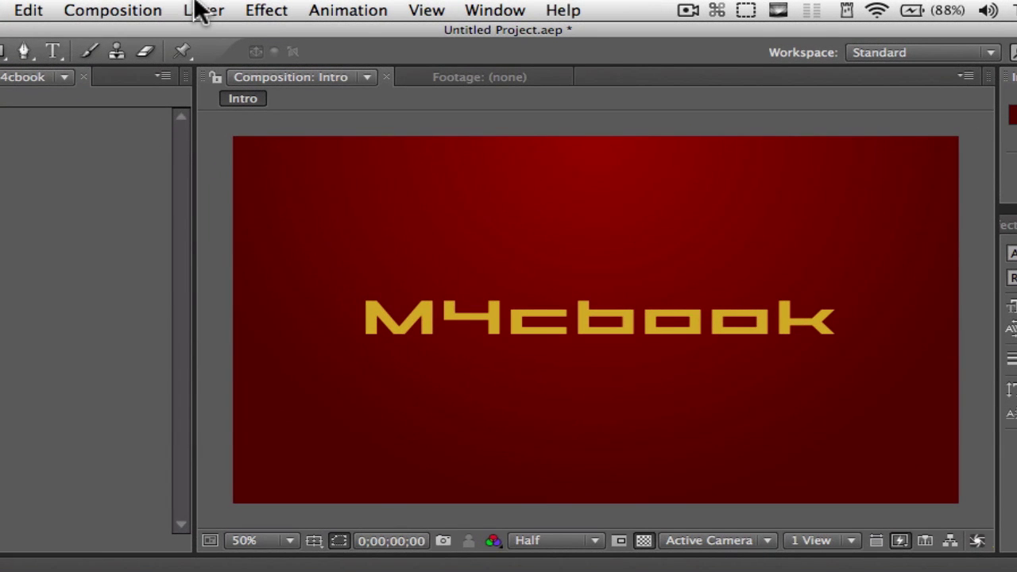
left_click(198, 9)
mouse_move(218, 39)
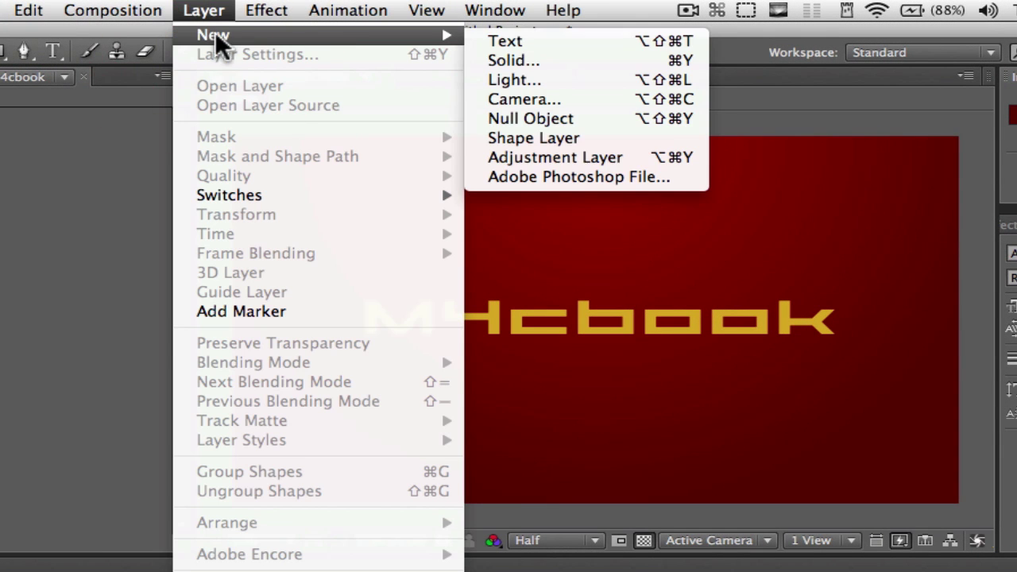
left_click(509, 64)
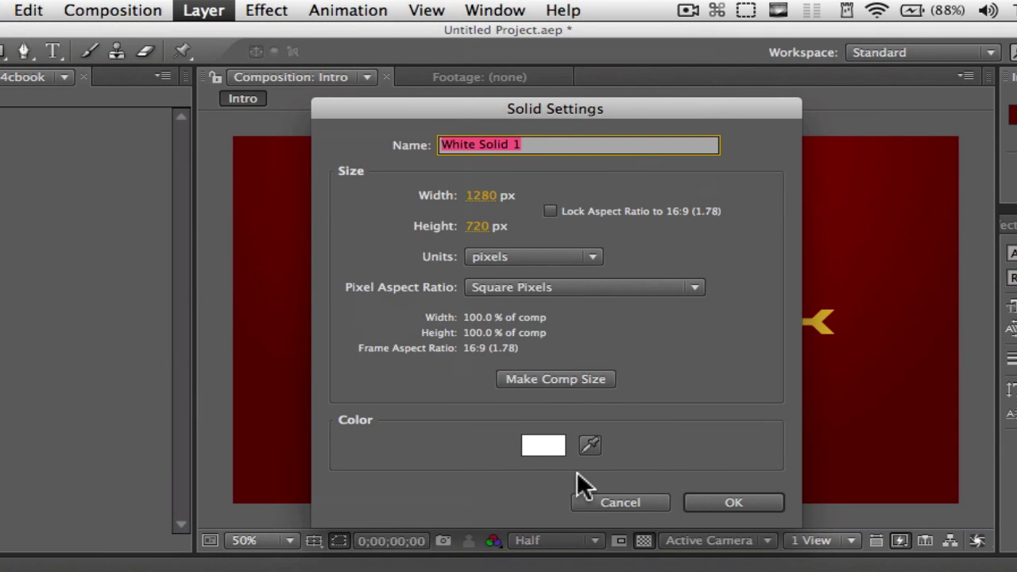
left_click(735, 494)
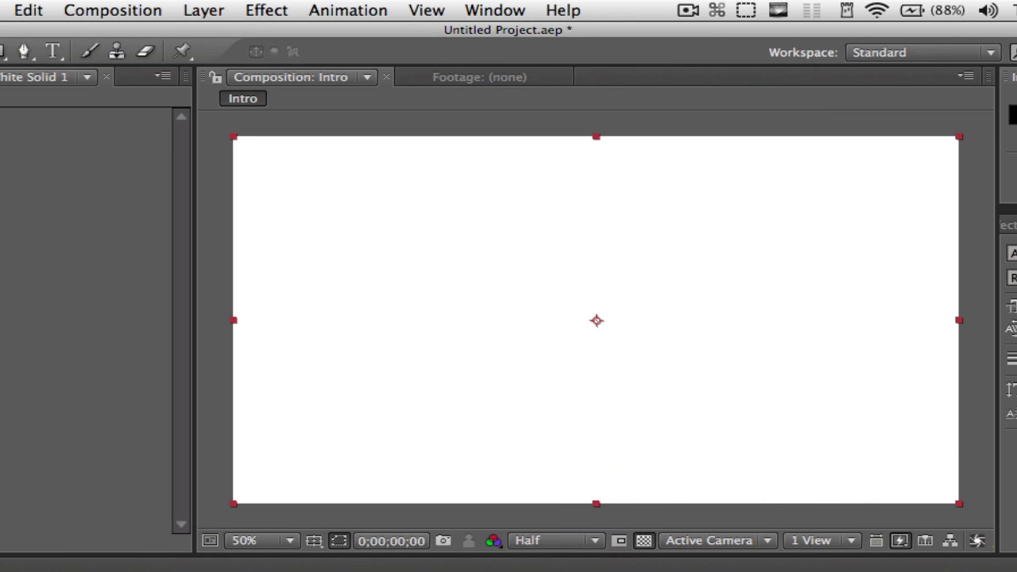
Step: Apply Trapcode Particular to the solid with the t2_OrganicLines_HD preset
left_click(870, 236)
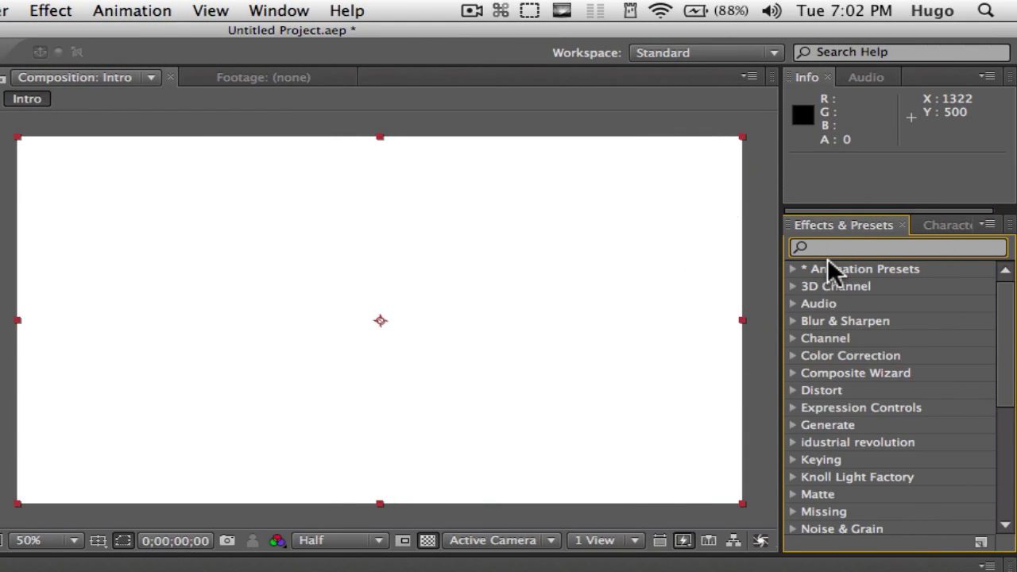
type("particu")
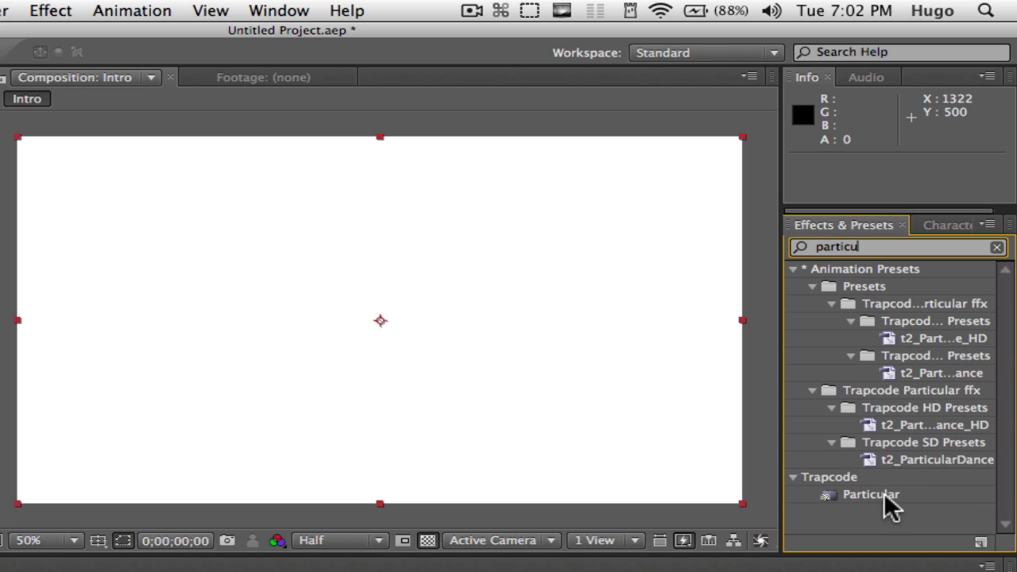
left_click_drag(883, 496, 432, 306)
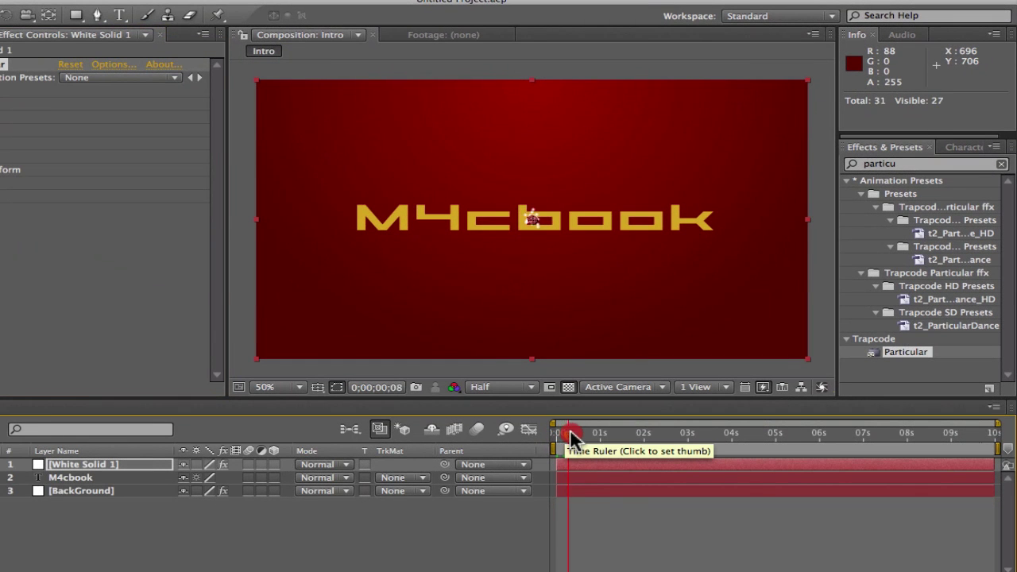
left_click_drag(572, 433, 426, 415)
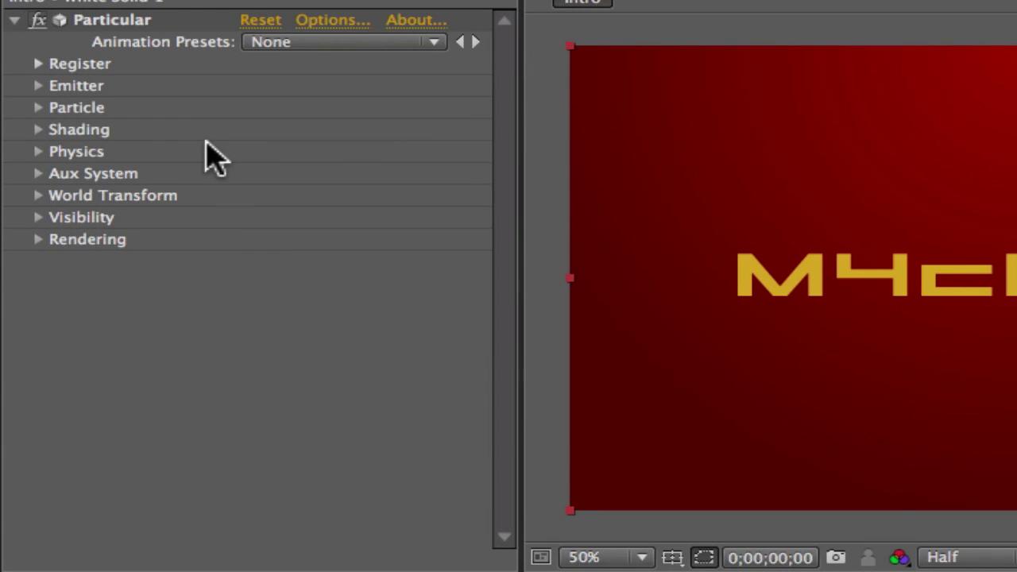
left_click(280, 46)
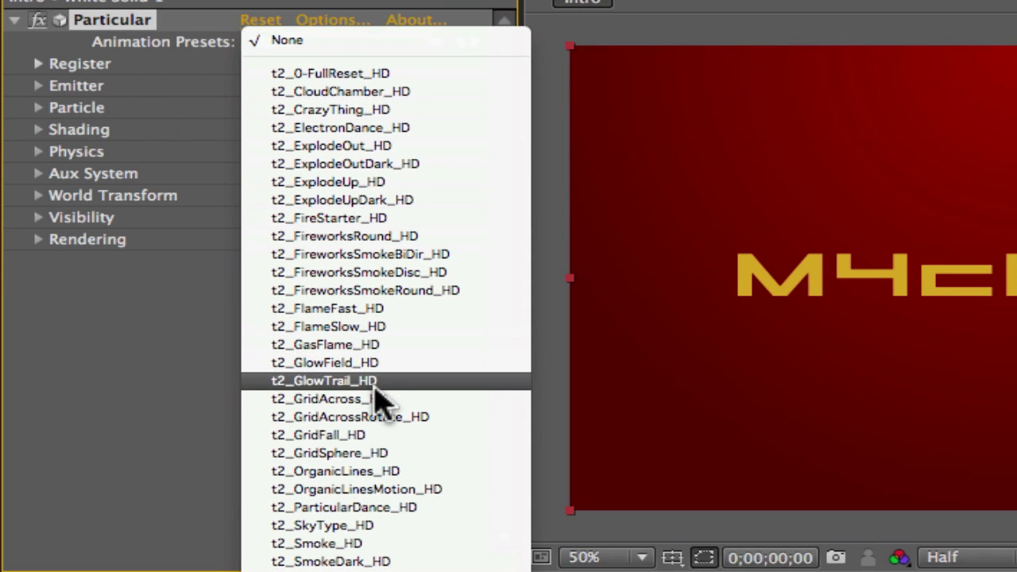
left_click(379, 471)
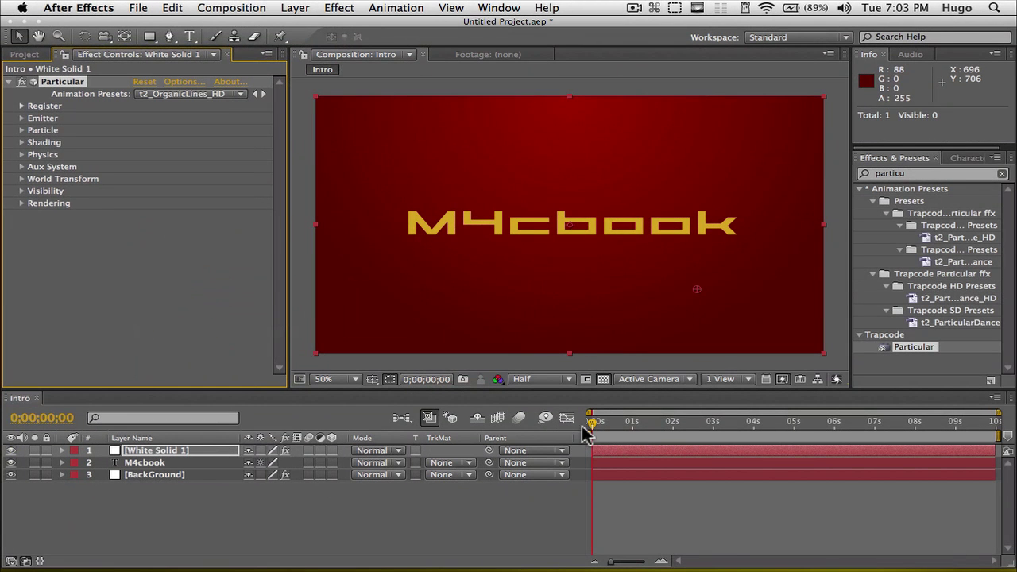
Step: Raise the particle streams so they sweep across the M4cbook text
mouse_move(590, 422)
left_mouse_down()
mouse_move(761, 424)
mouse_move(704, 421)
left_mouse_up()
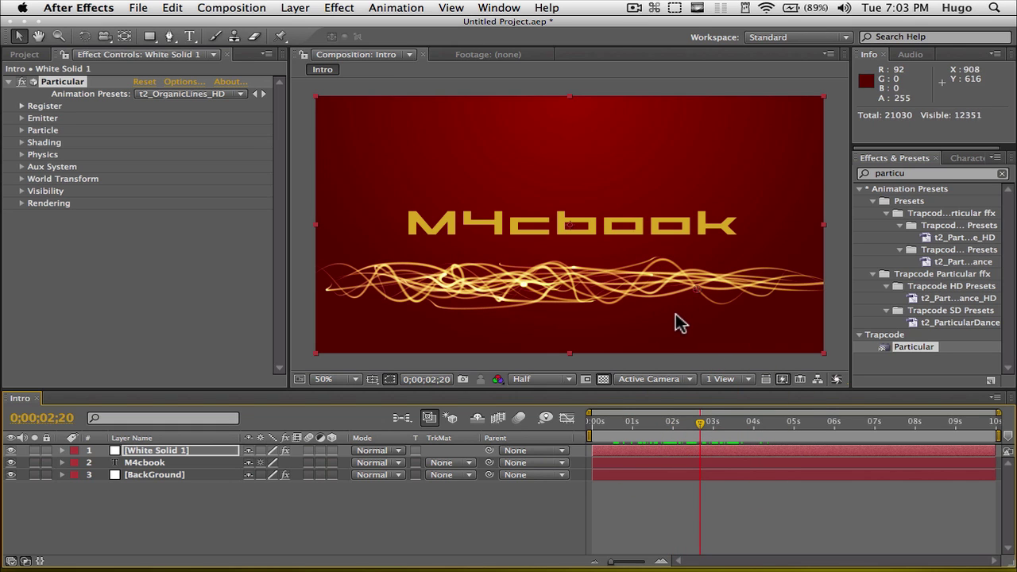
left_click_drag(657, 305, 656, 251)
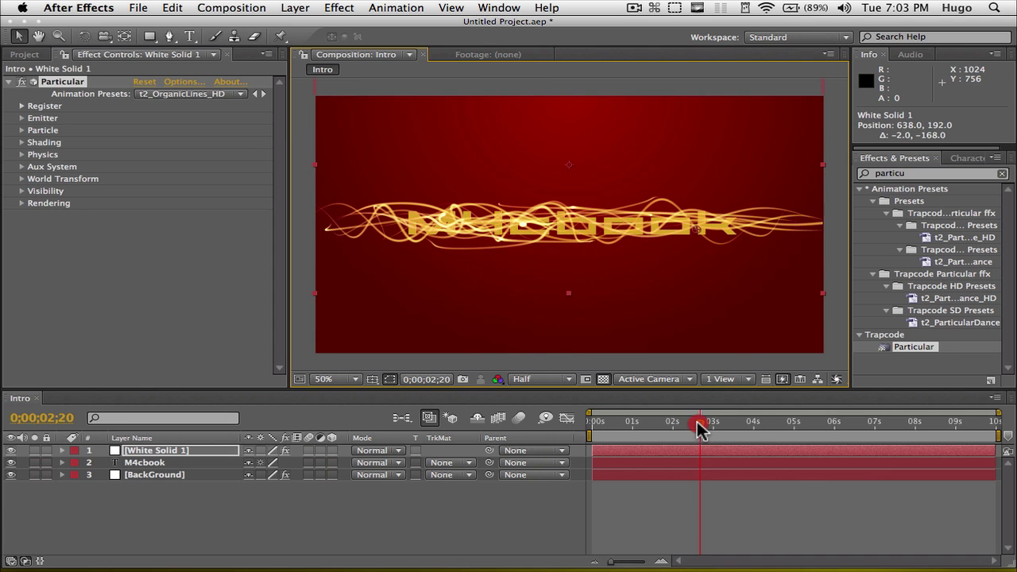
left_click_drag(698, 428, 671, 416)
Step: Rename the particle solid to Particles and play a quick preview
left_click(143, 451)
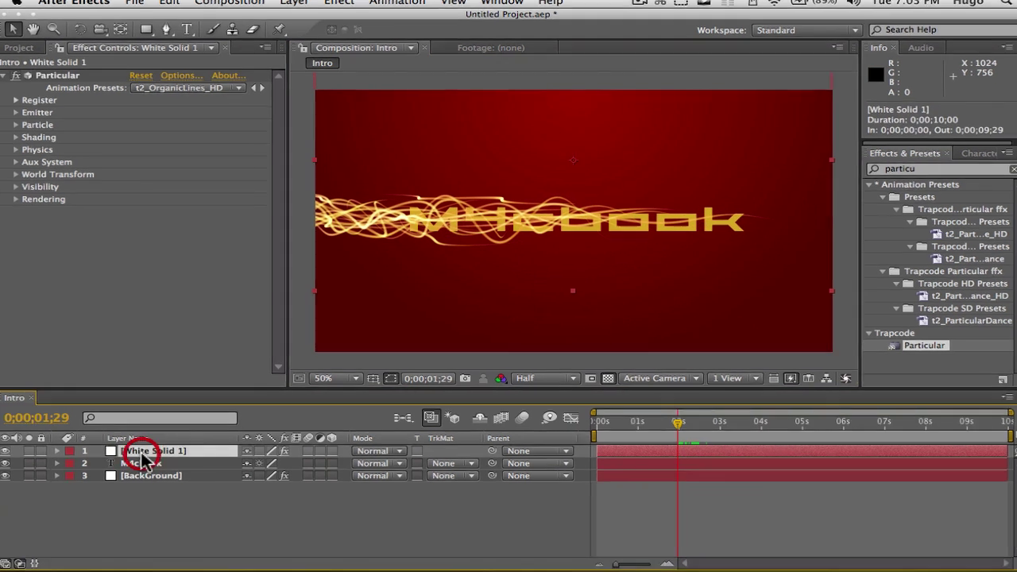
right_click(143, 454)
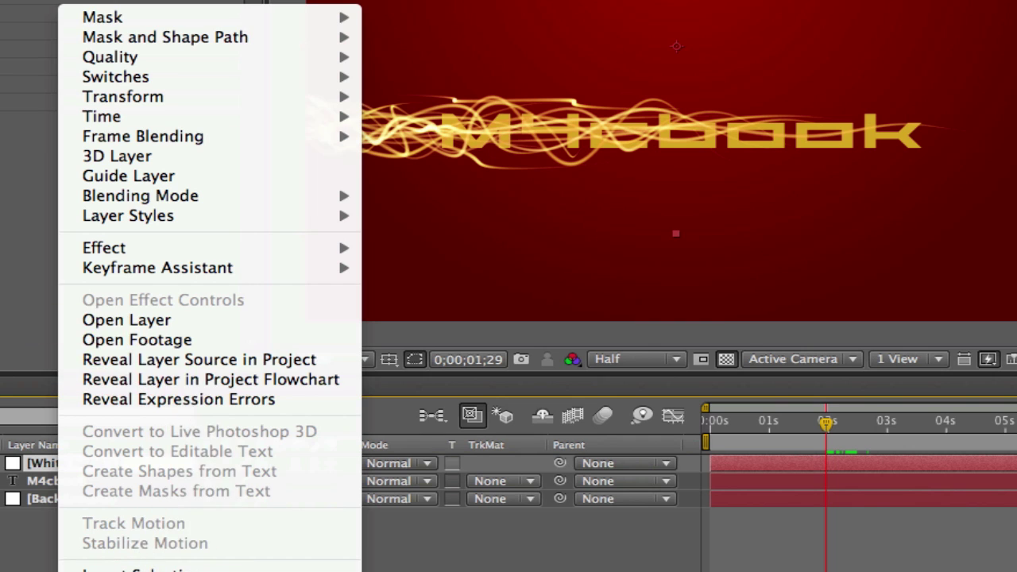
left_click(147, 571)
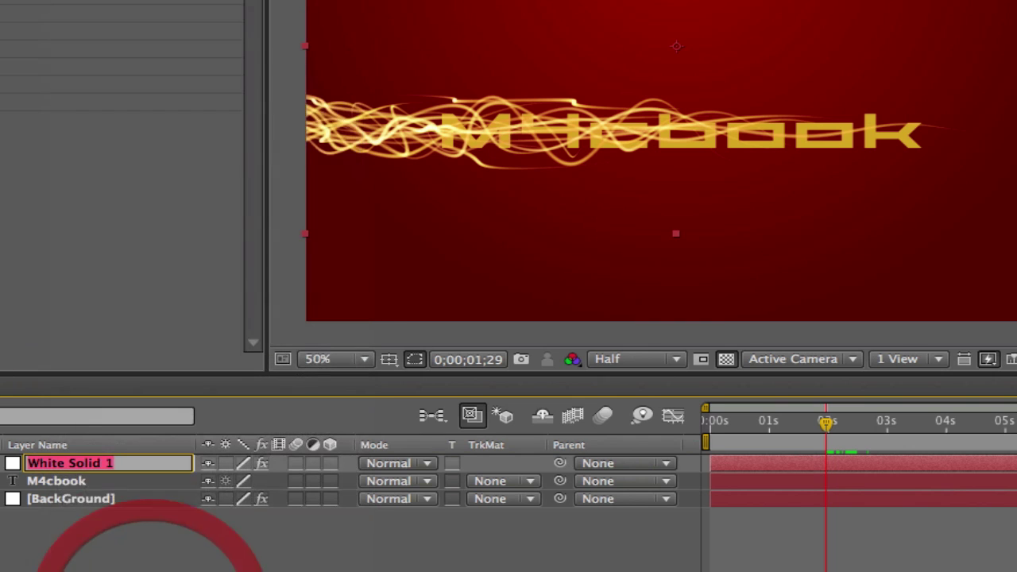
type("Particles")
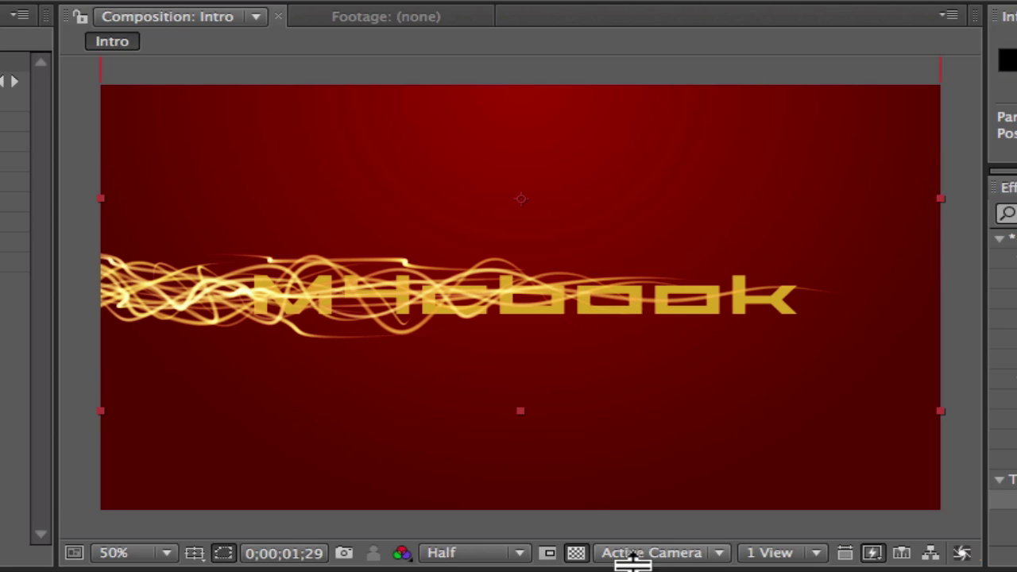
key("space")
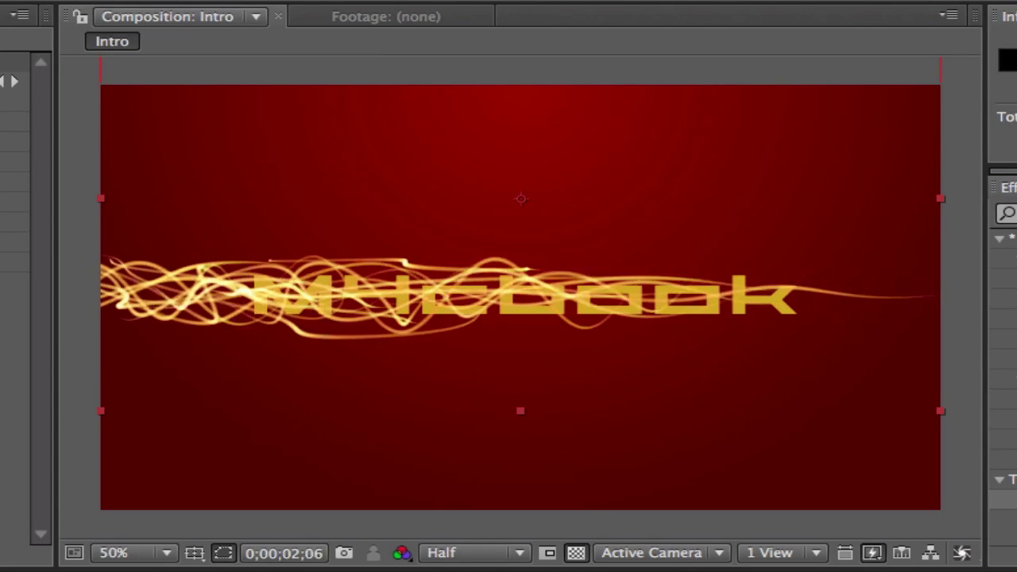
key("space")
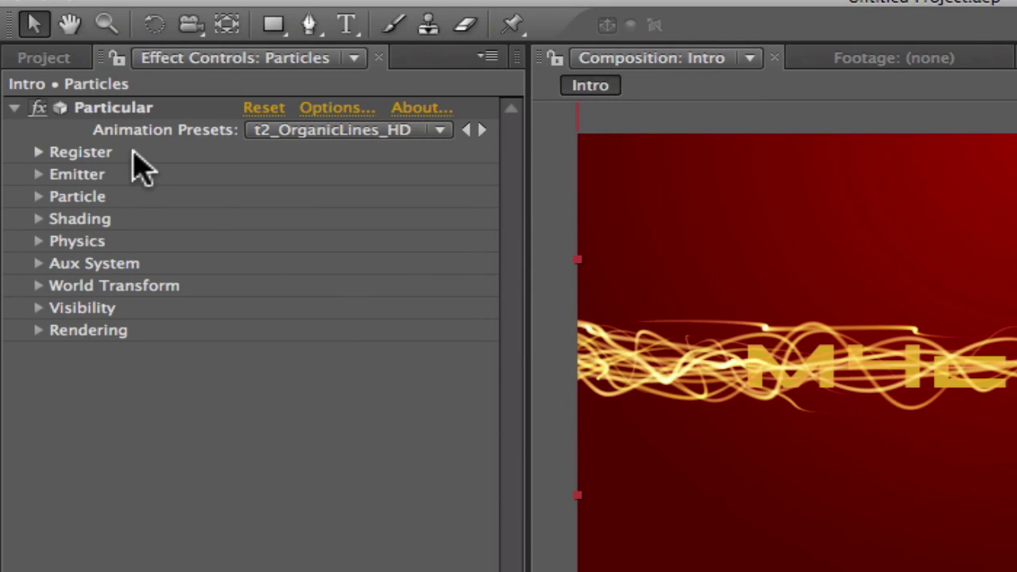
Step: Change the Particular Emitter Type to Point and collapse the Emitter group
left_click(40, 176)
scroll(136, 176, "down", 3)
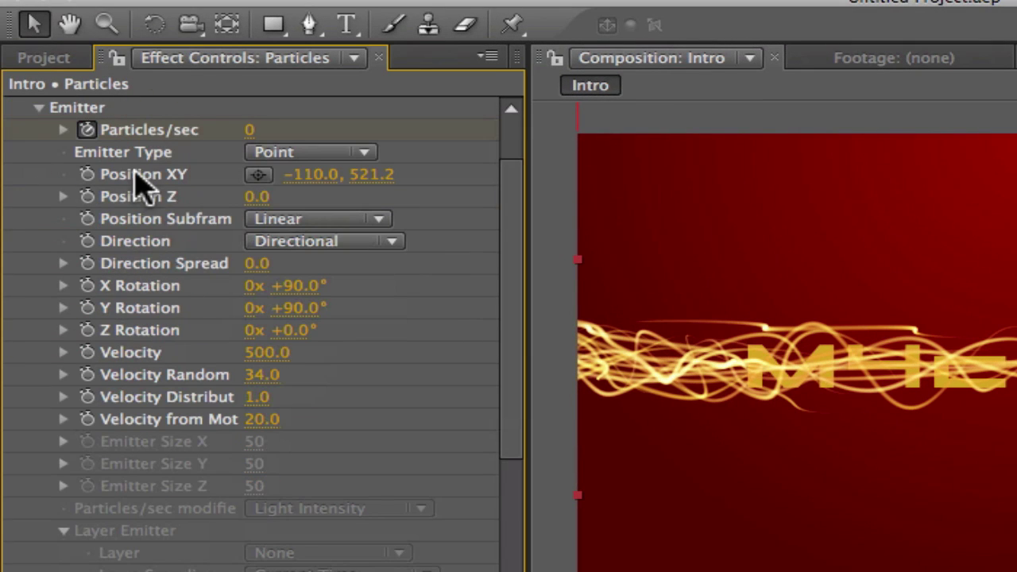
left_click(290, 154)
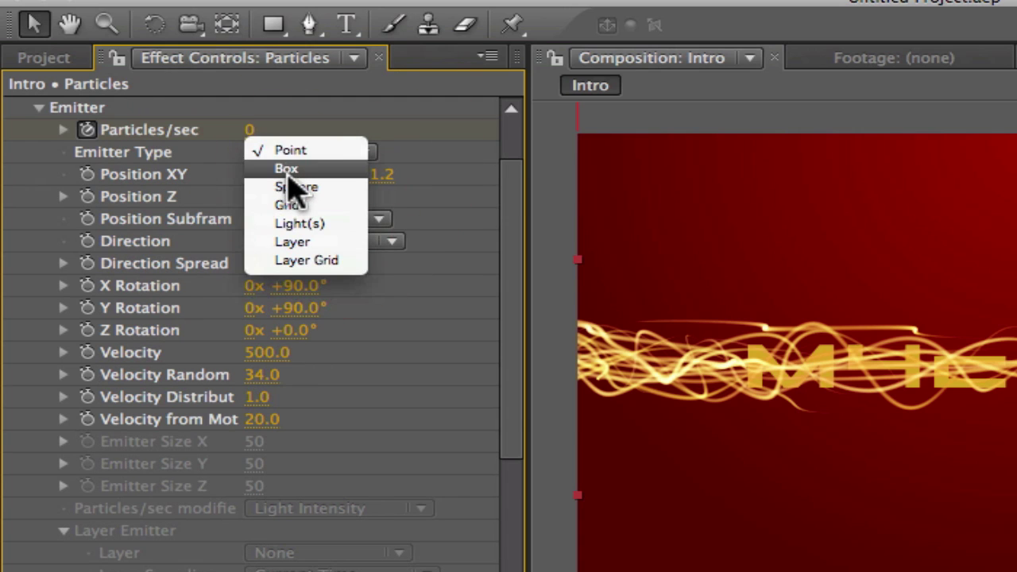
left_click(288, 166)
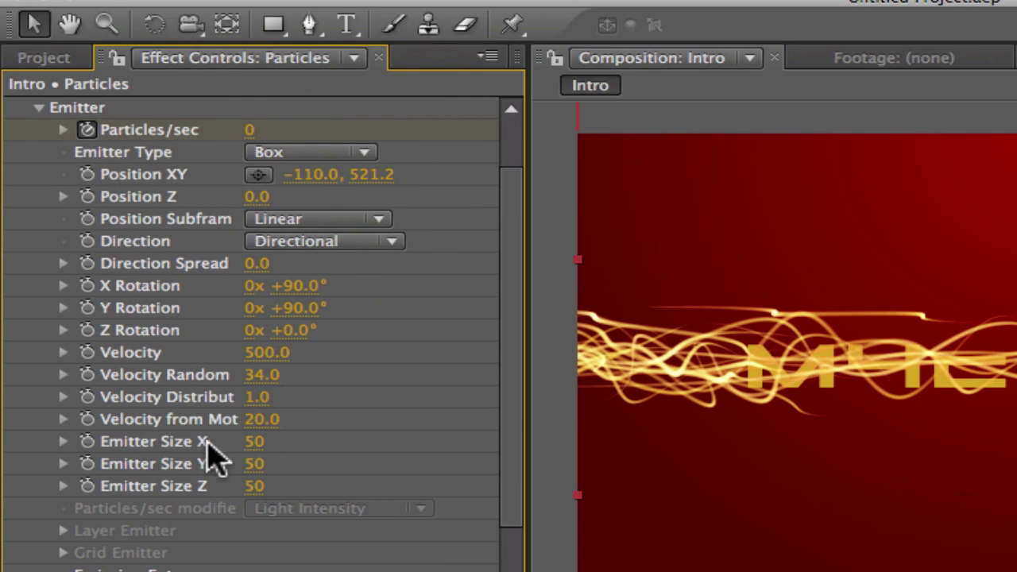
left_click_drag(252, 443, 245, 419)
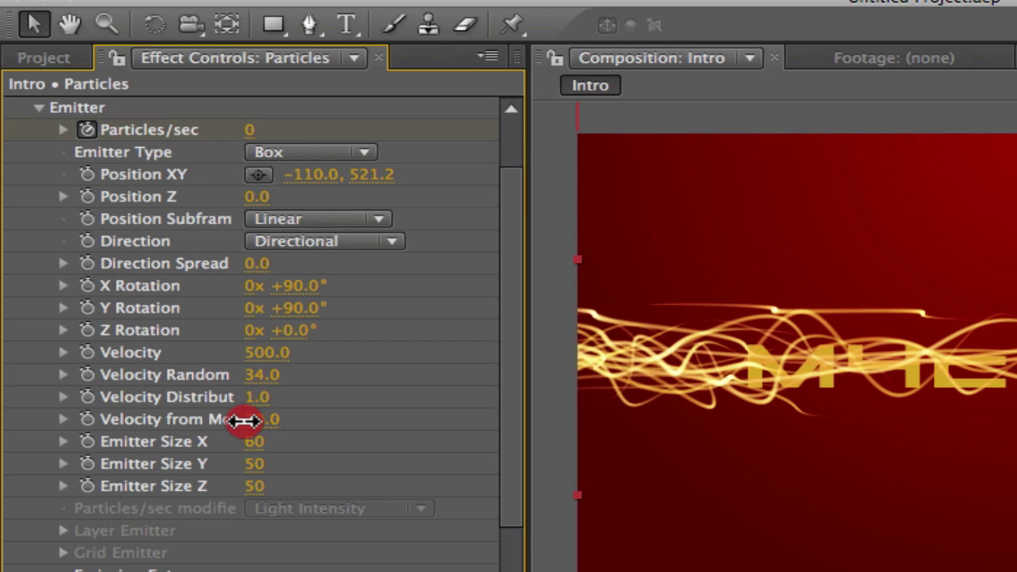
left_click(358, 153)
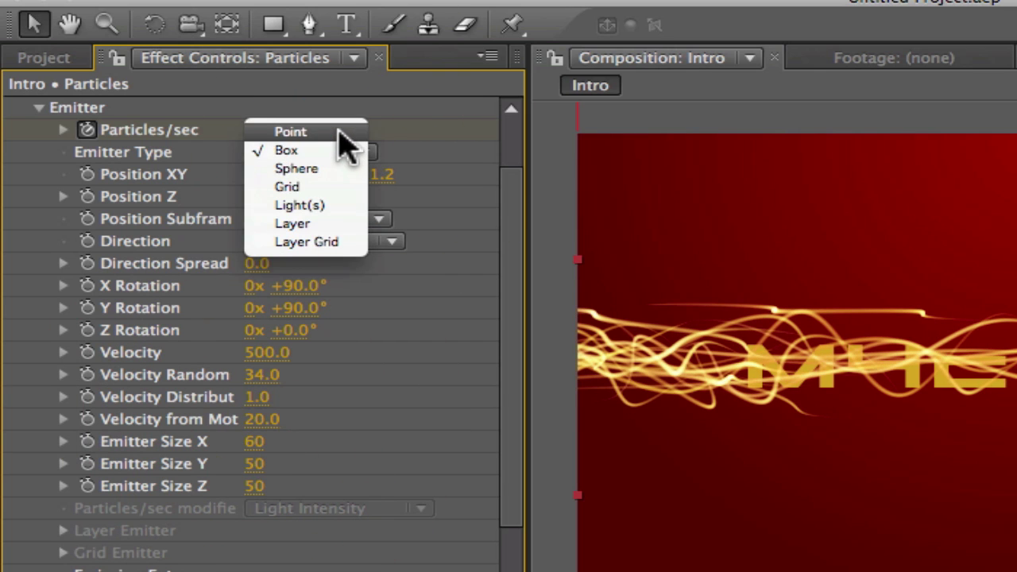
left_click(338, 131)
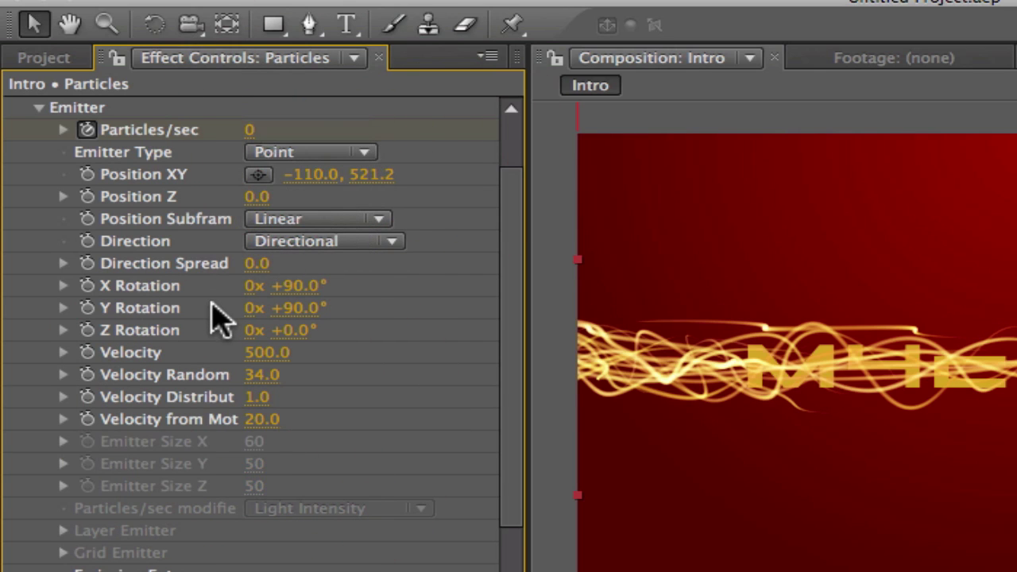
scroll(221, 322, "up", 3)
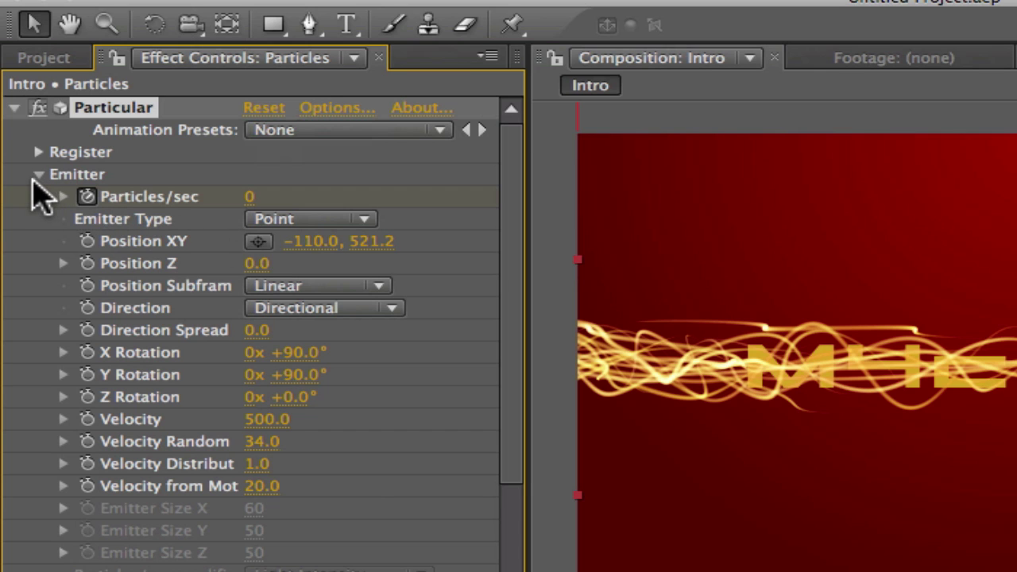
left_click(37, 176)
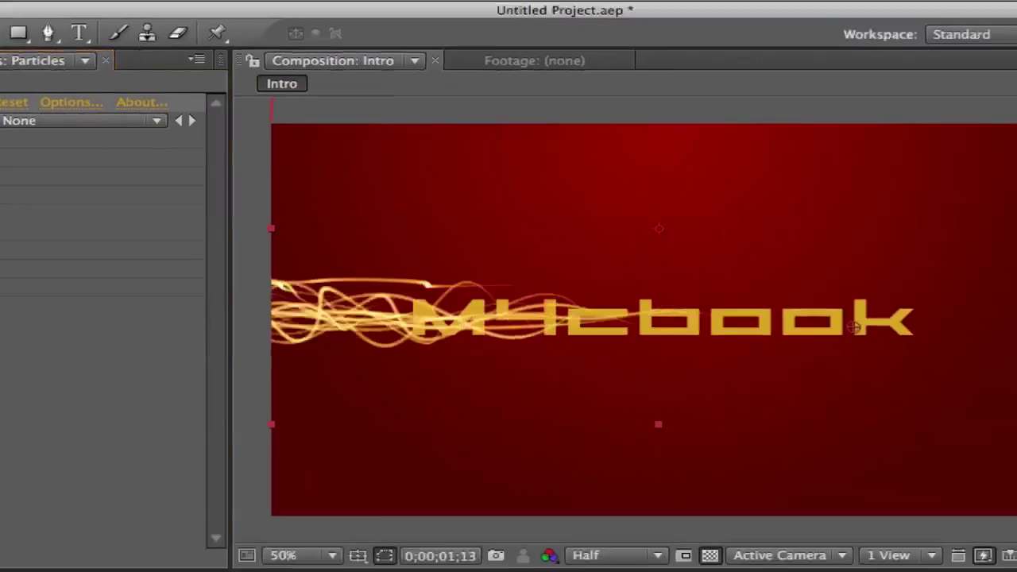
Step: Scrub the timeline to preview the streaks crossing the M4cbook text
left_click(762, 569)
left_click_drag(763, 569, 463, 567)
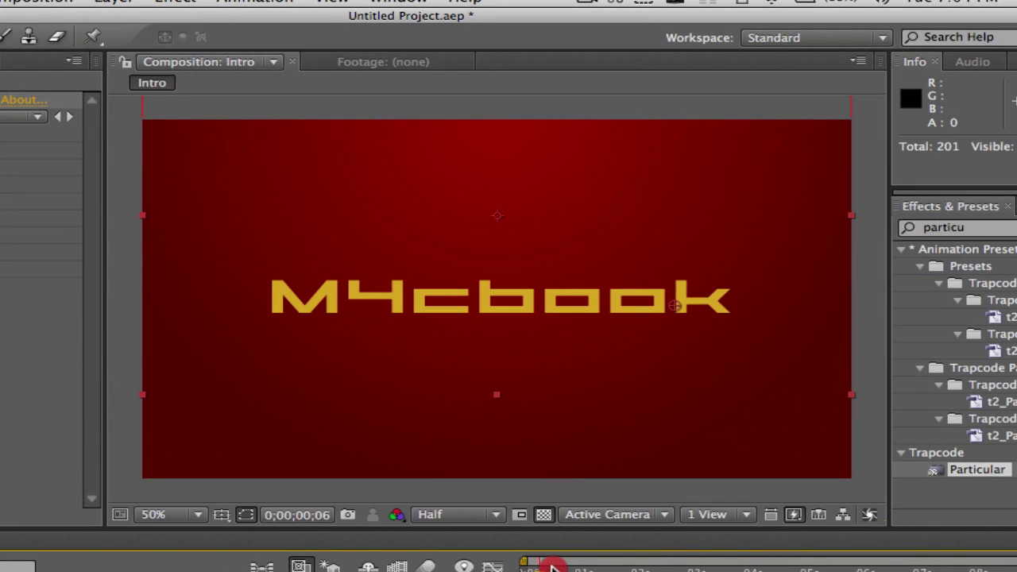
left_click_drag(552, 567, 630, 567)
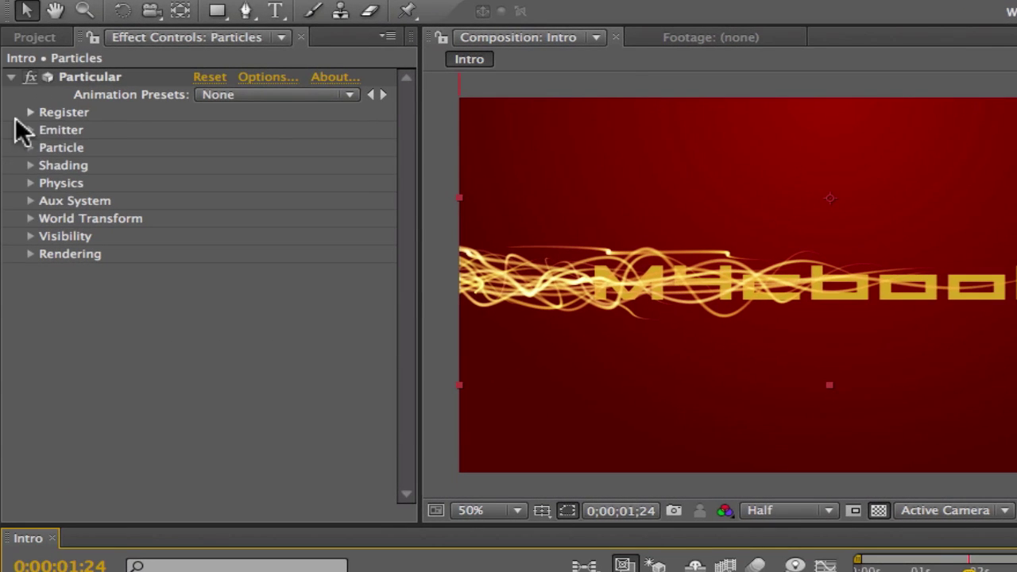
Step: Scrub Particle Life to 7.2 seconds with Life Random at 22%
left_click(32, 146)
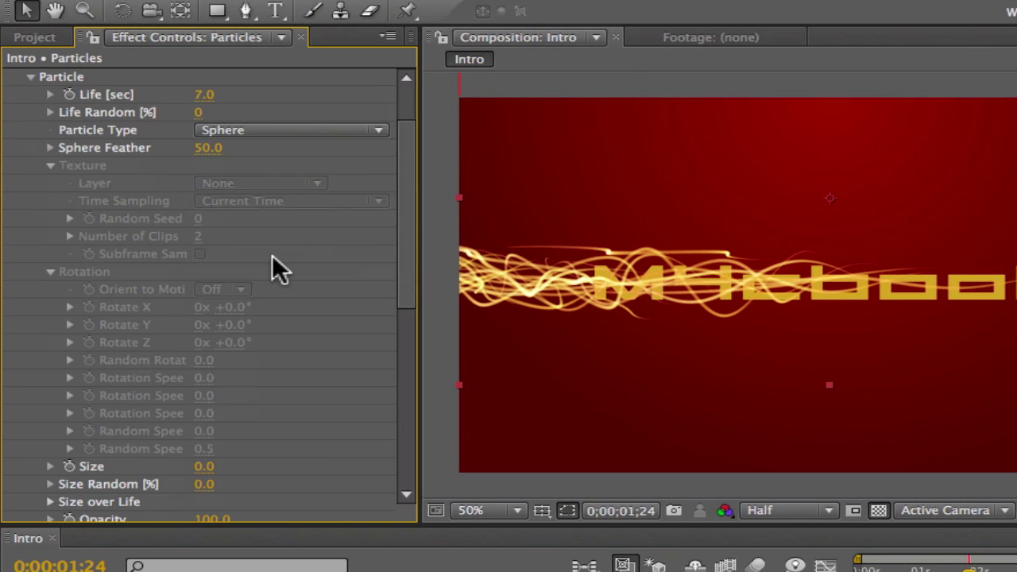
left_click_drag(213, 91, 154, 86)
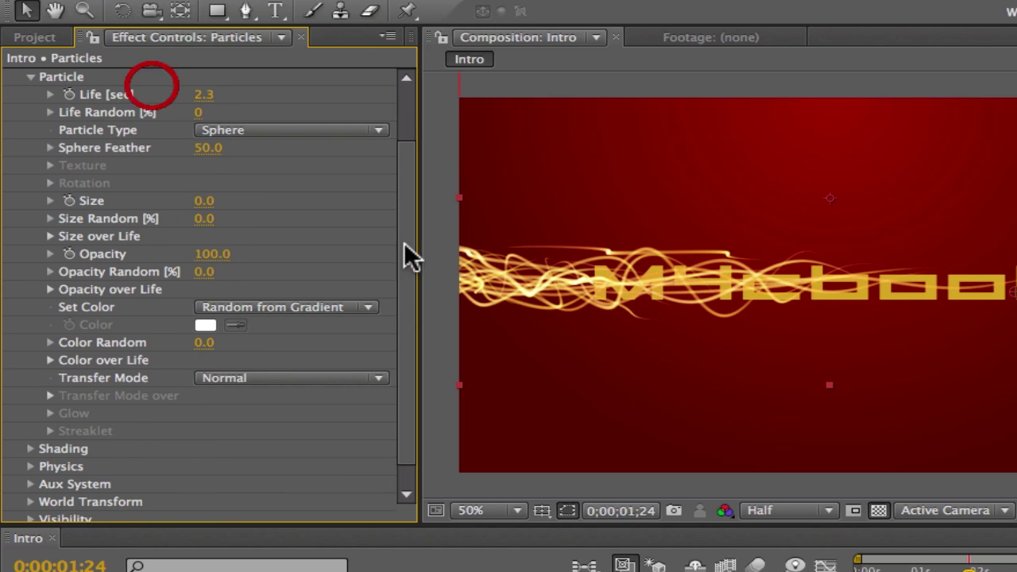
mouse_move(926, 561)
left_mouse_down()
mouse_move(1015, 564)
mouse_move(890, 558)
mouse_move(926, 556)
left_mouse_up()
left_click_drag(201, 97, 233, 104)
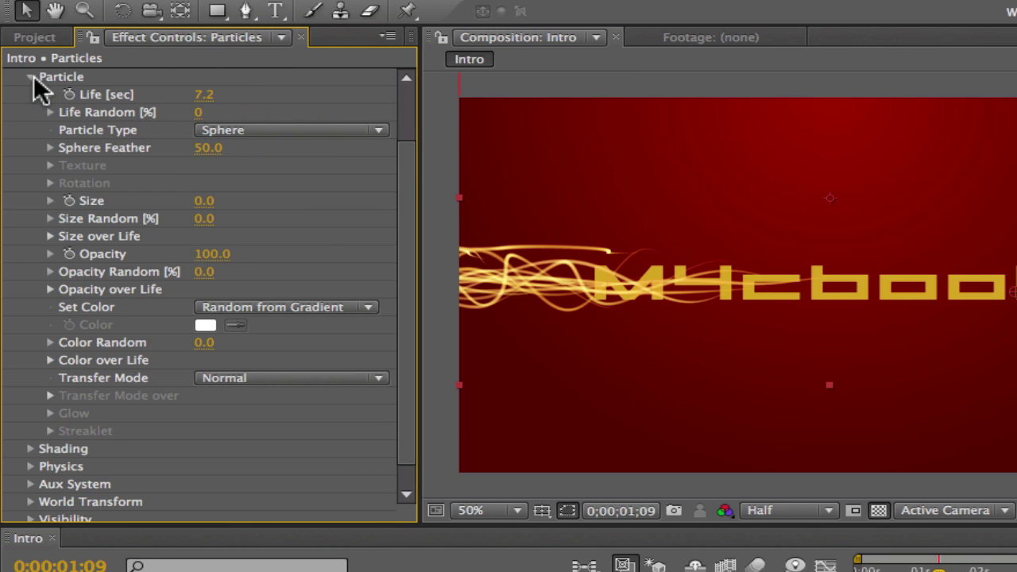
left_click(29, 76)
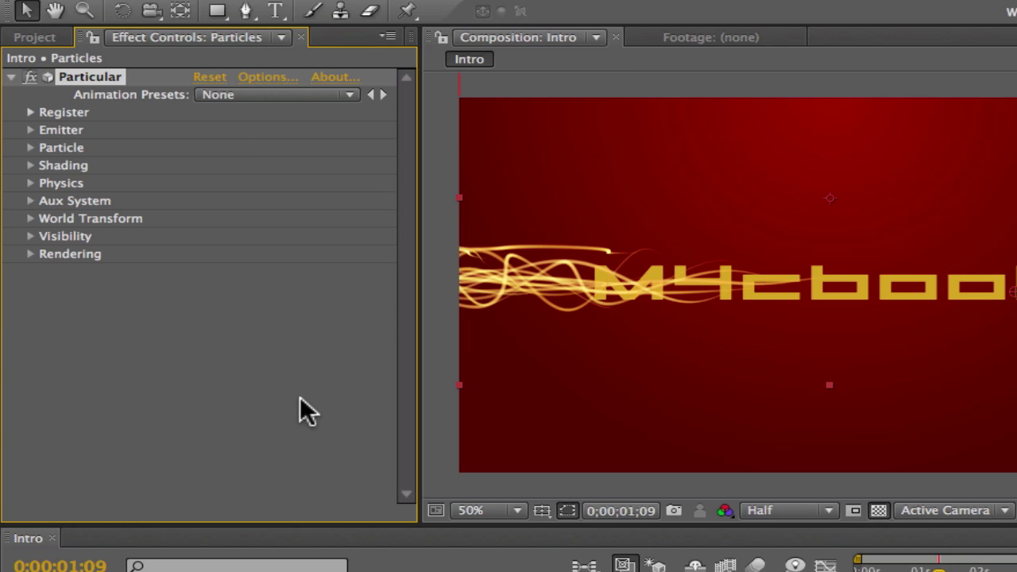
left_click(30, 148)
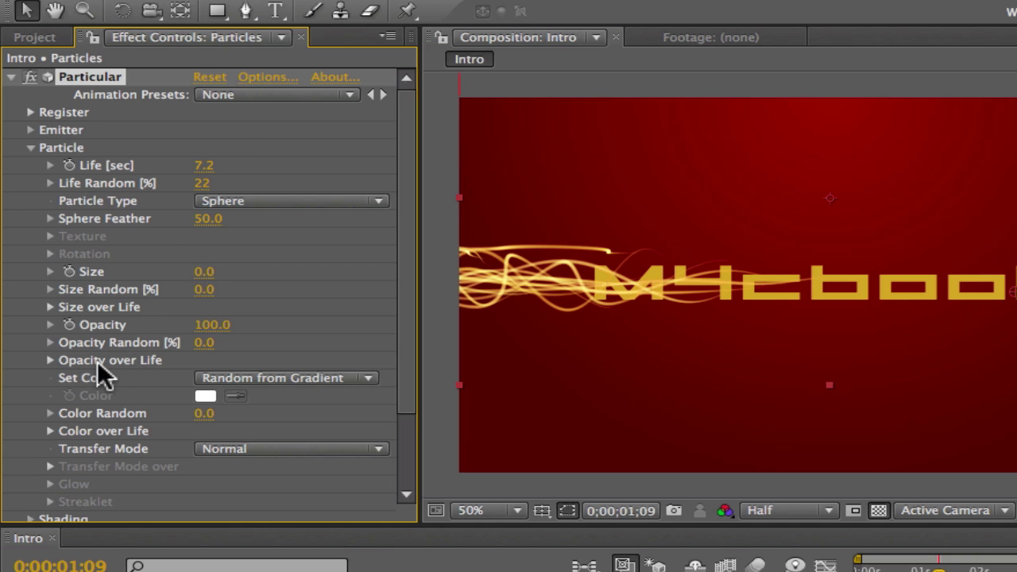
Step: Set particle colour At Birth to red with Color Random 10
left_click(263, 378)
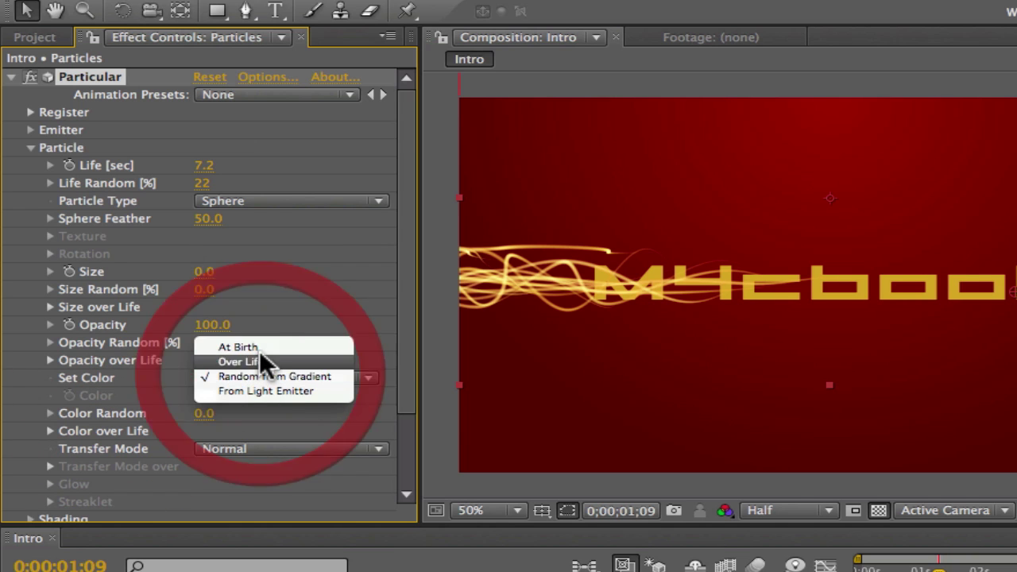
left_click(263, 352)
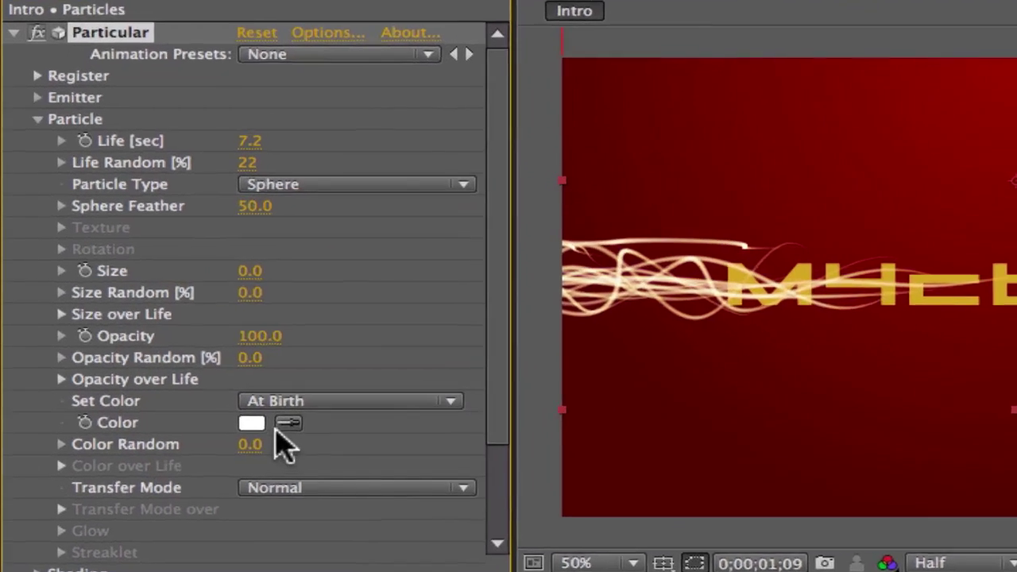
left_click(207, 395)
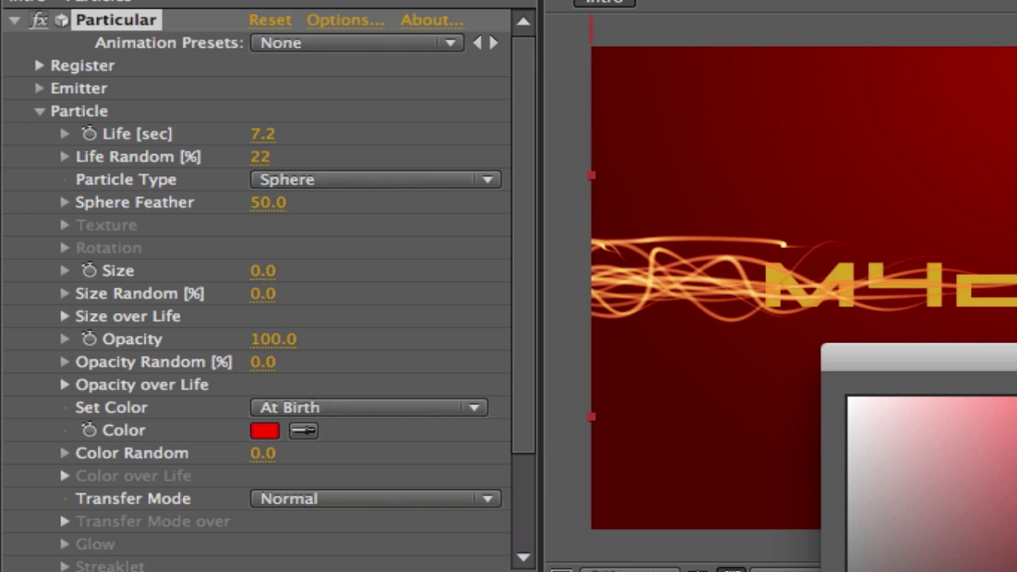
key("Return")
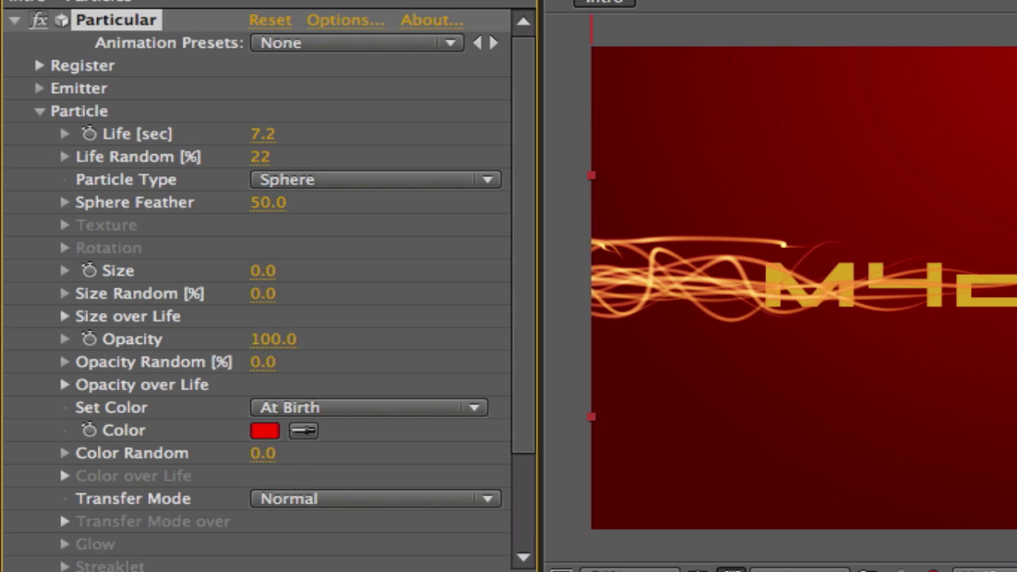
left_click_drag(263, 453, 286, 454)
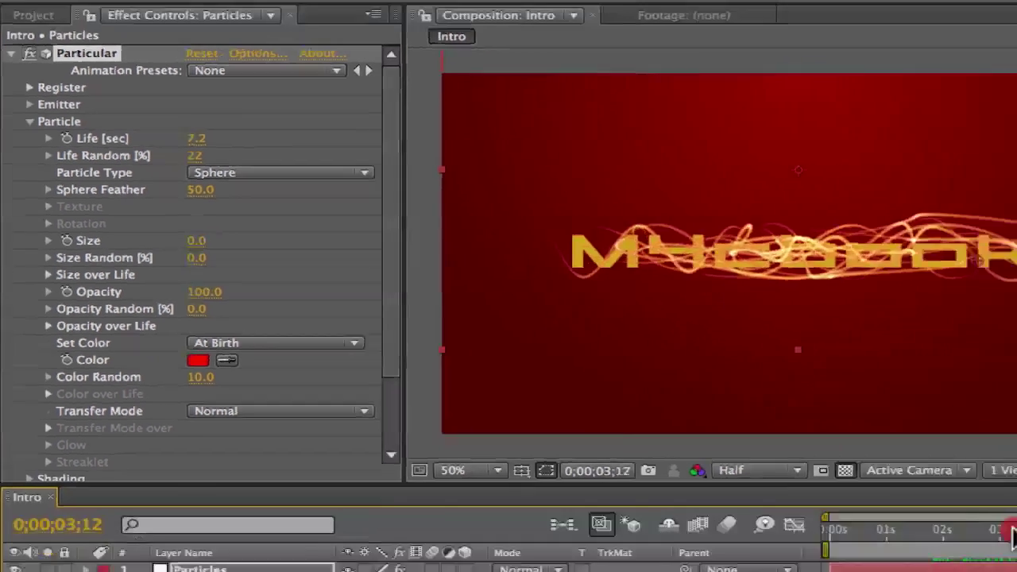
Step: Scrub the timeline to preview the red particles, then collapse the Particle settings
left_click(666, 422)
mouse_move(666, 423)
left_mouse_down()
mouse_move(633, 419)
mouse_move(719, 421)
mouse_move(601, 420)
mouse_move(862, 427)
mouse_move(603, 425)
mouse_move(629, 427)
left_mouse_up()
left_click(23, 130)
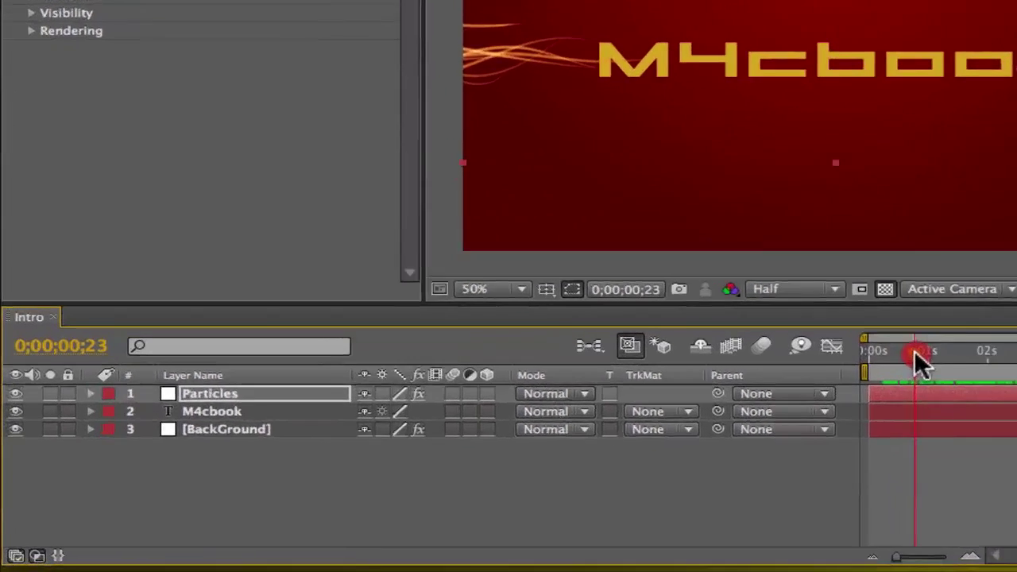
Step: Show the Particles layer's keyframes and drag the Particles/sec keyframe later from 1;09
left_click(143, 449)
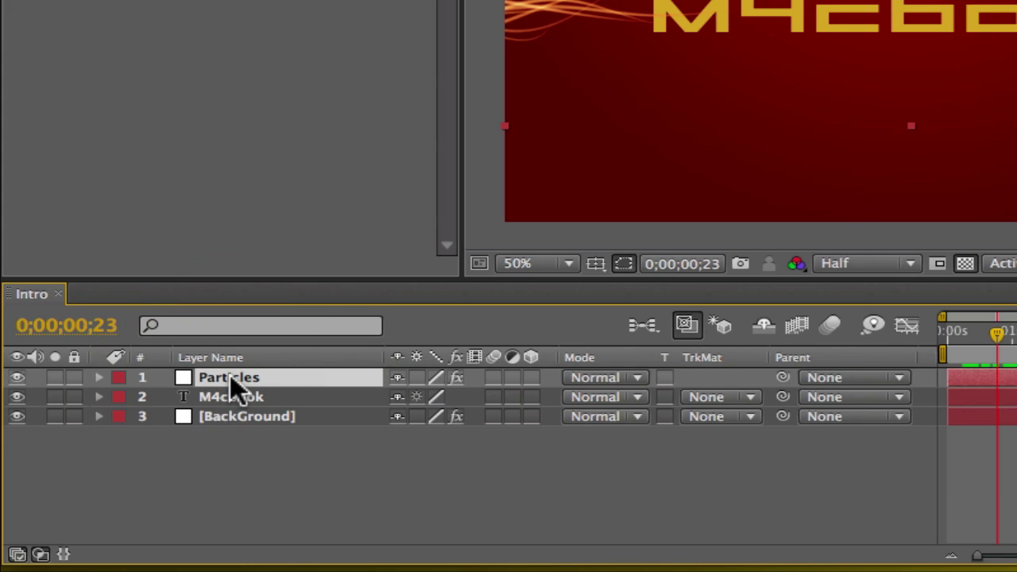
key("u")
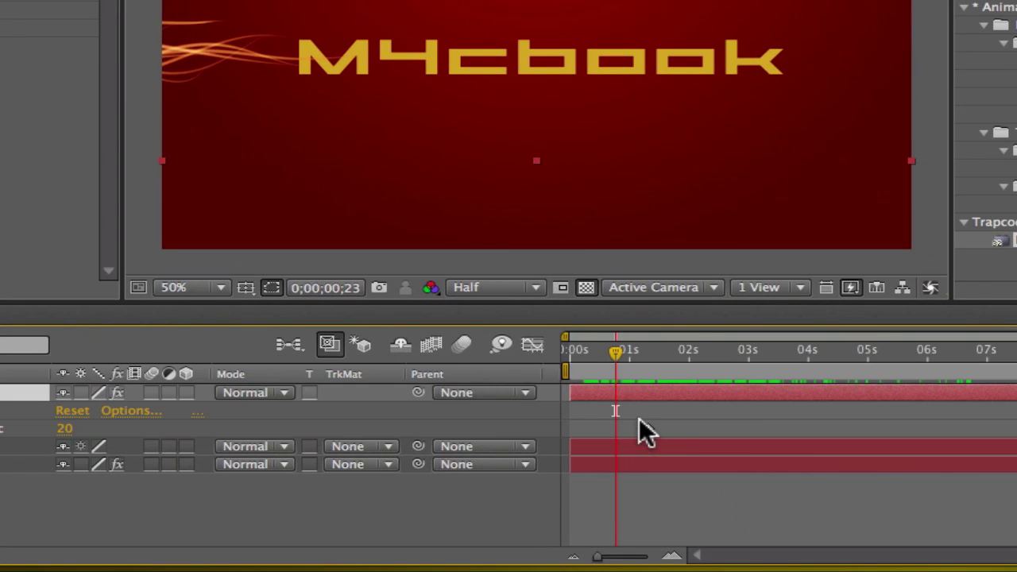
left_click(647, 417)
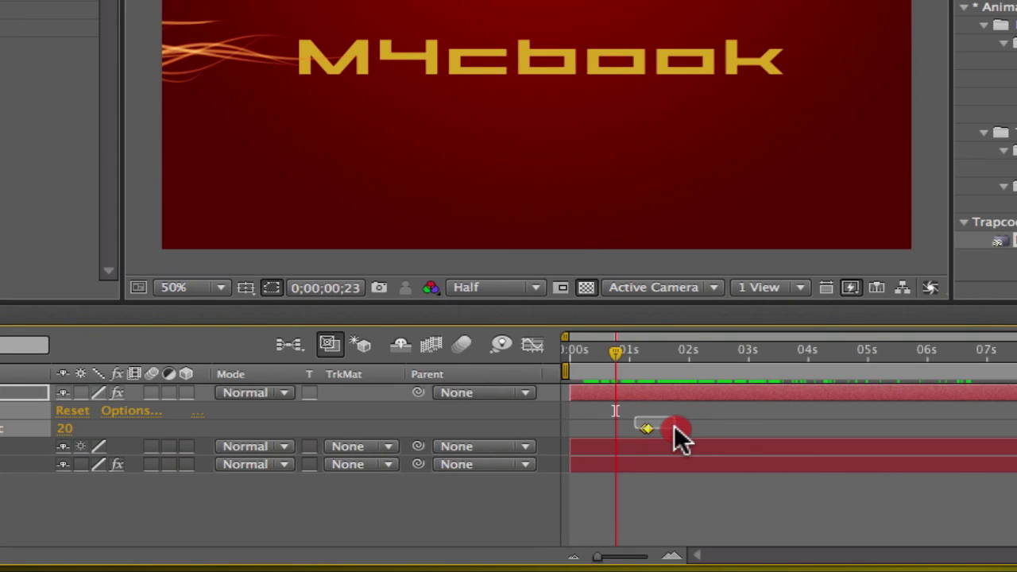
left_click(674, 425)
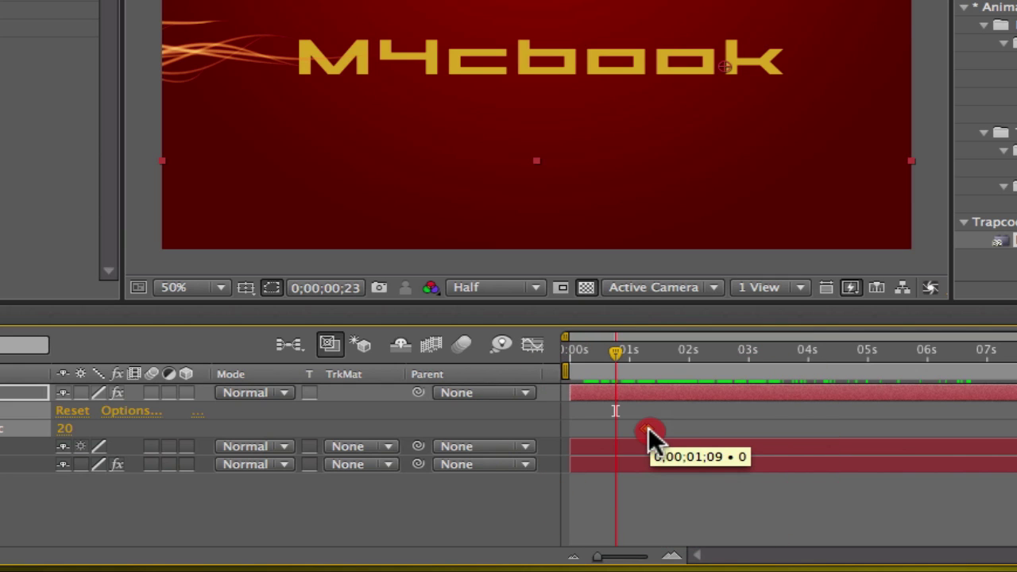
left_click_drag(648, 427, 704, 433)
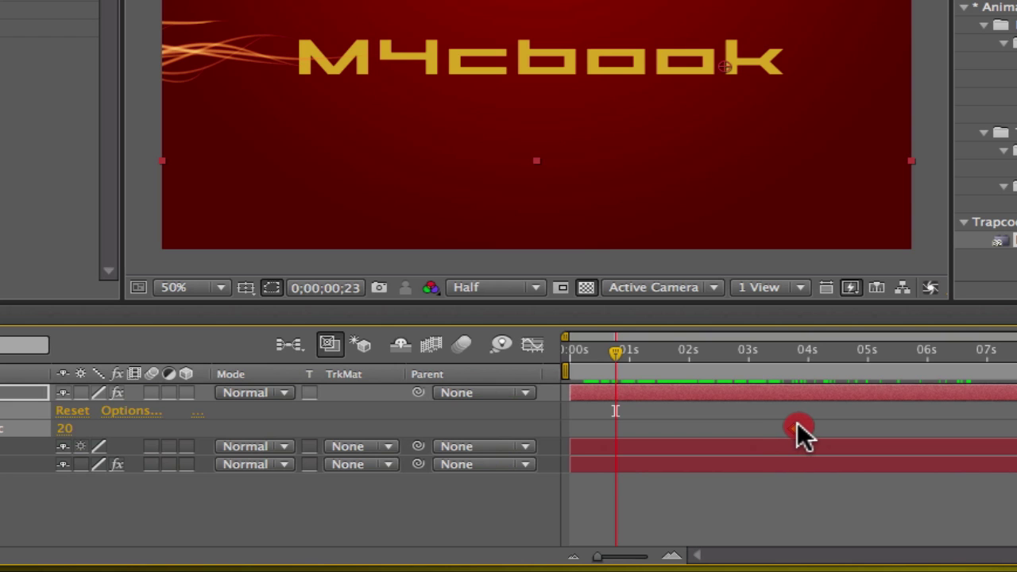
left_click_drag(797, 423, 802, 421)
Step: Scrub to check the emission timing and settle the Particles/sec keyframe near 3 seconds
left_click_drag(619, 354, 982, 352)
left_click_drag(787, 421, 758, 425)
left_click_drag(681, 351, 572, 354)
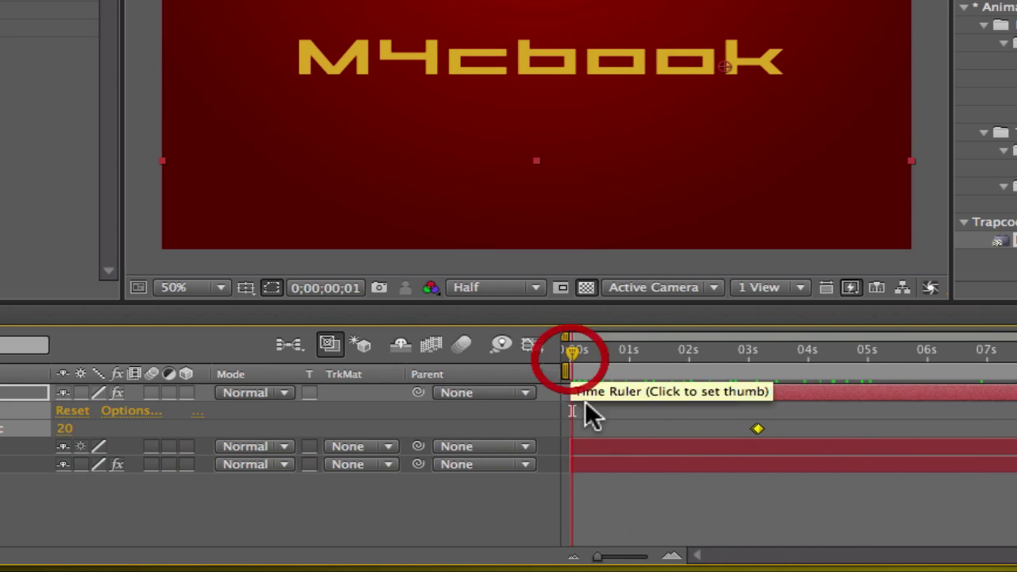
left_click(649, 530)
left_click(751, 428)
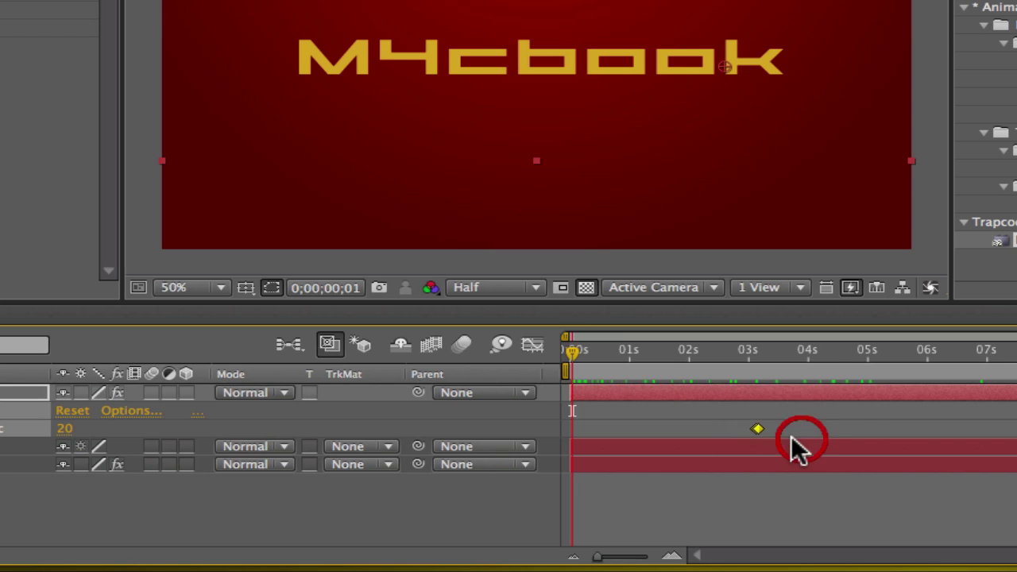
left_click_drag(751, 427, 747, 428)
left_click(727, 498)
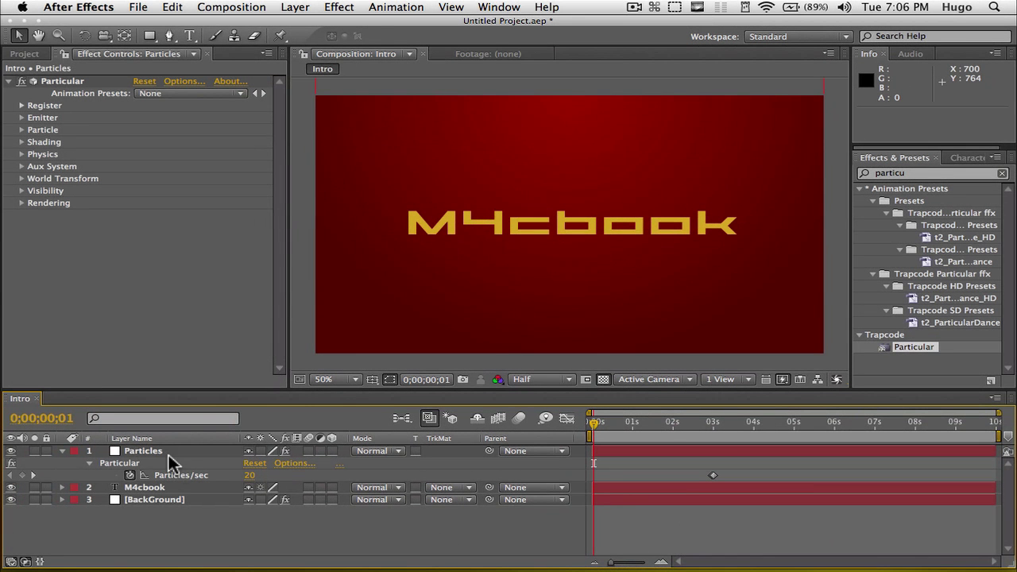
Step: Collapse the Particles layer's properties and scrub the particles before returning near the start
left_click(151, 451)
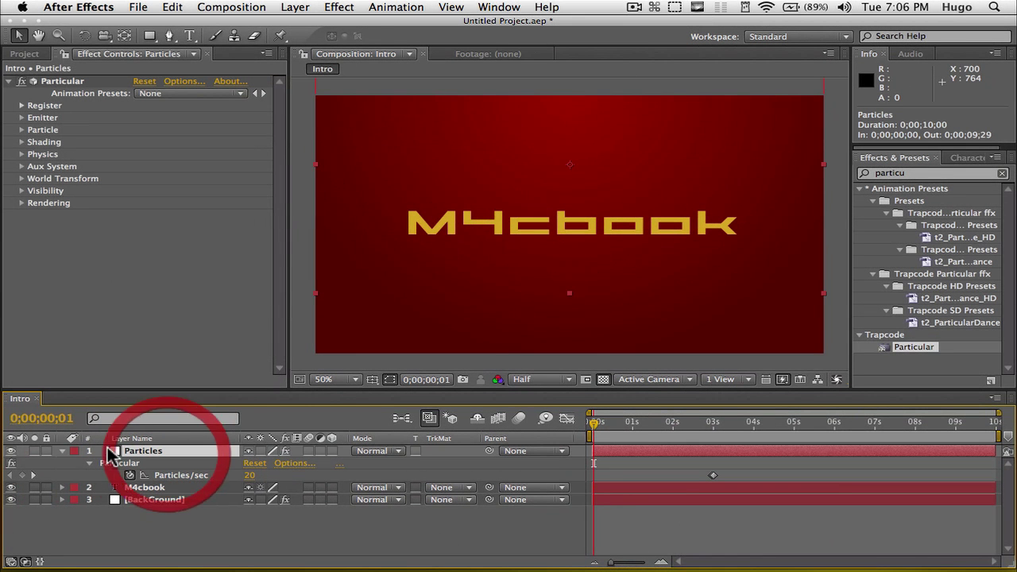
left_click(61, 451)
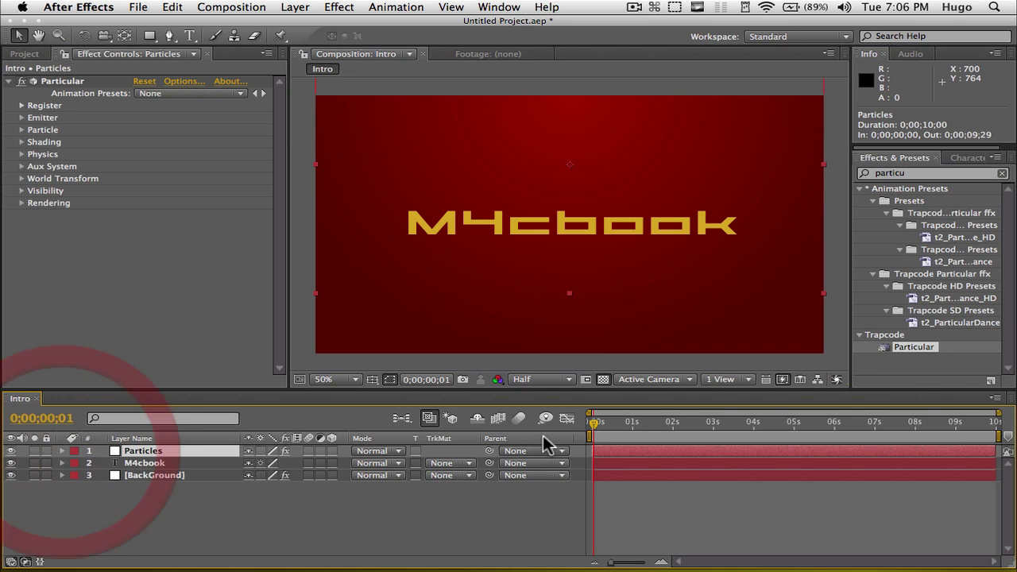
mouse_move(594, 421)
left_mouse_down()
mouse_move(799, 421)
mouse_move(612, 423)
left_mouse_up()
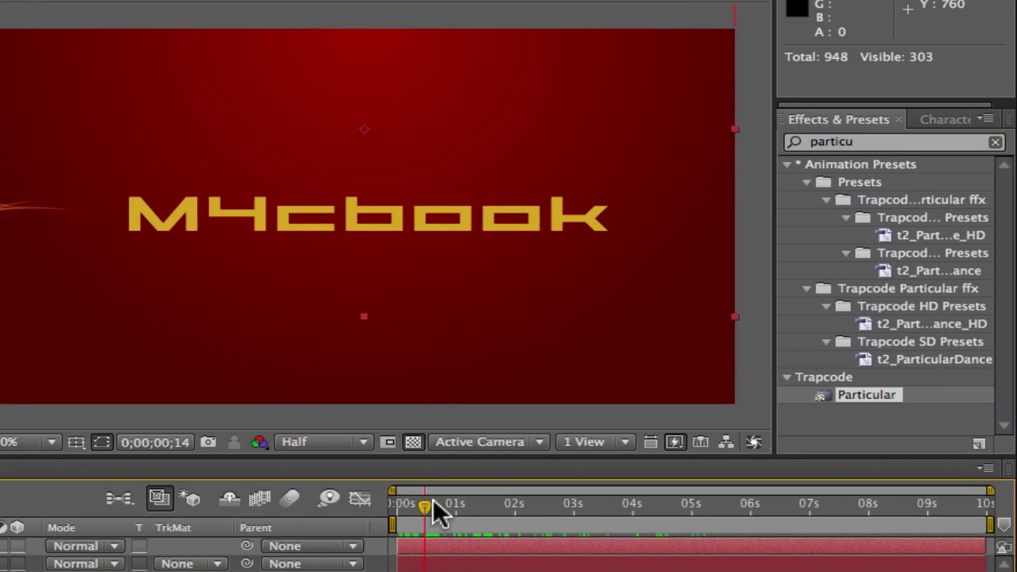
left_click_drag(432, 500, 403, 503)
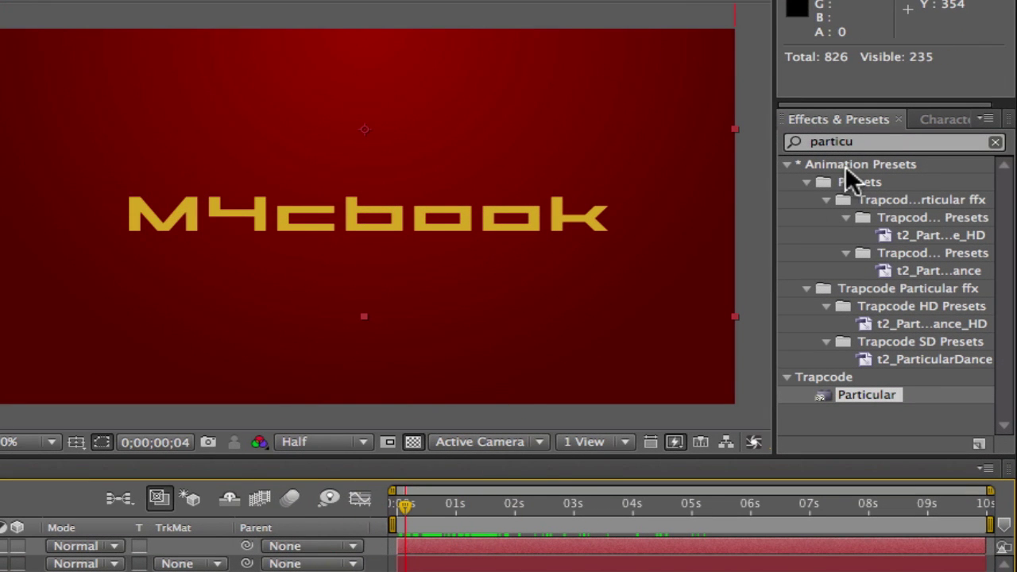
Step: Search Effects & Presets for 'linear' and drop the Linear Wipe preset onto M4cbook
left_click(870, 142)
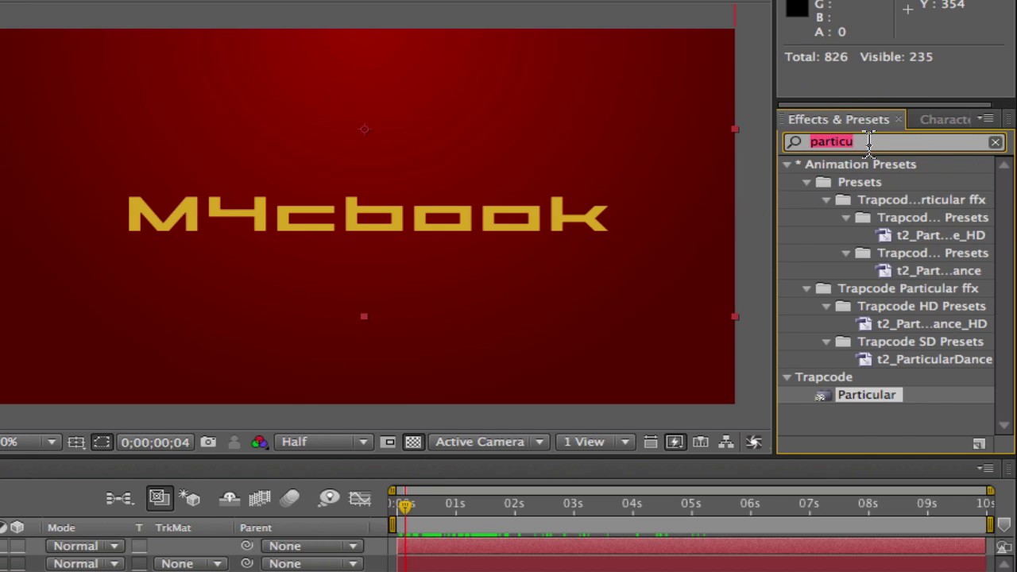
type("linear")
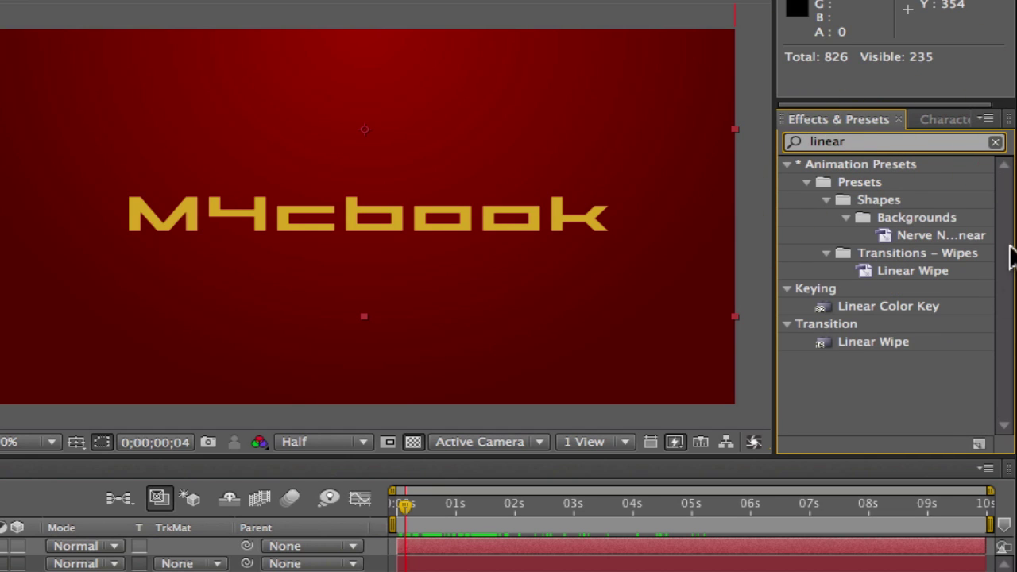
left_click(888, 342)
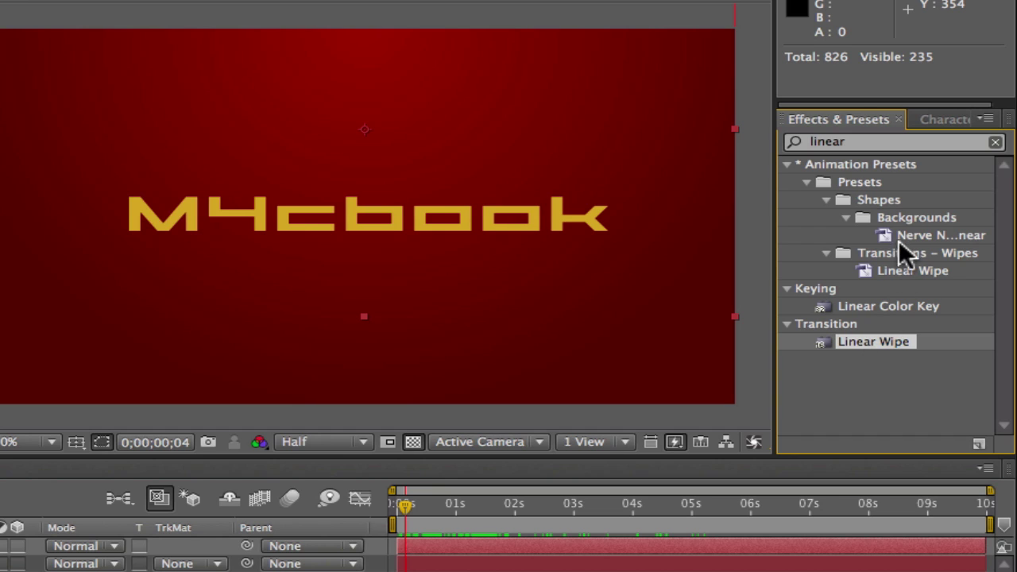
left_click(892, 265)
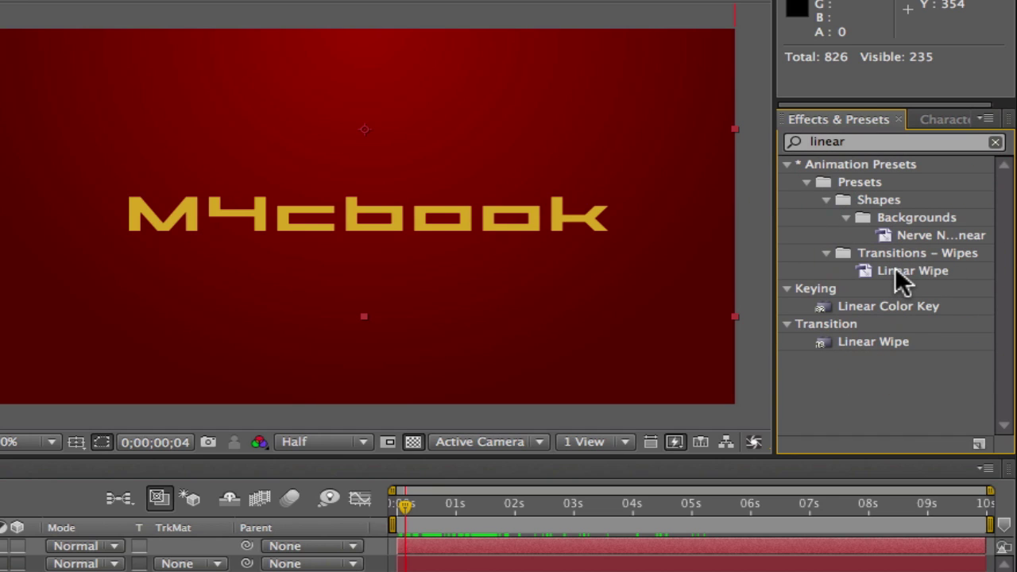
left_click(895, 269)
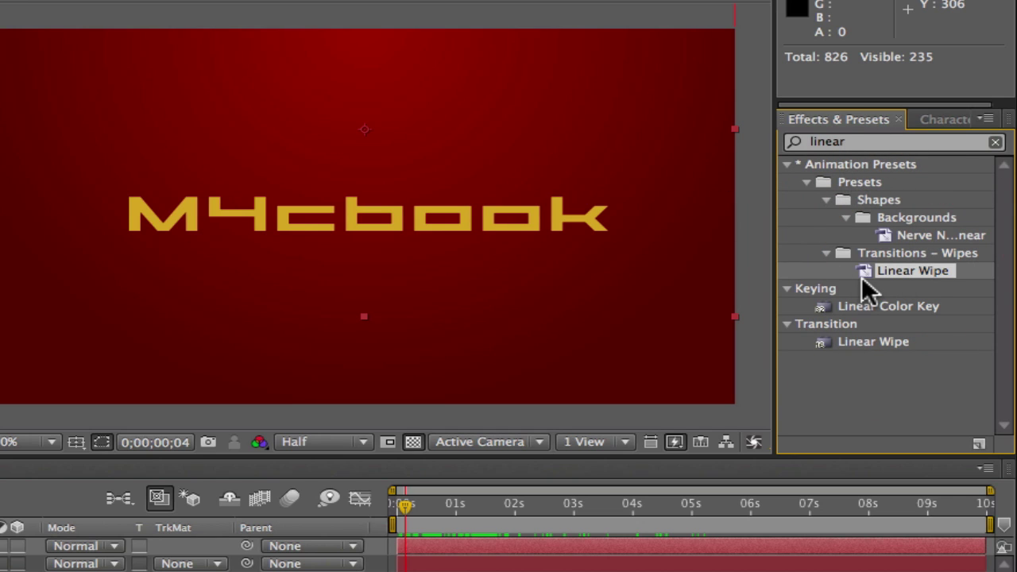
left_click(906, 340)
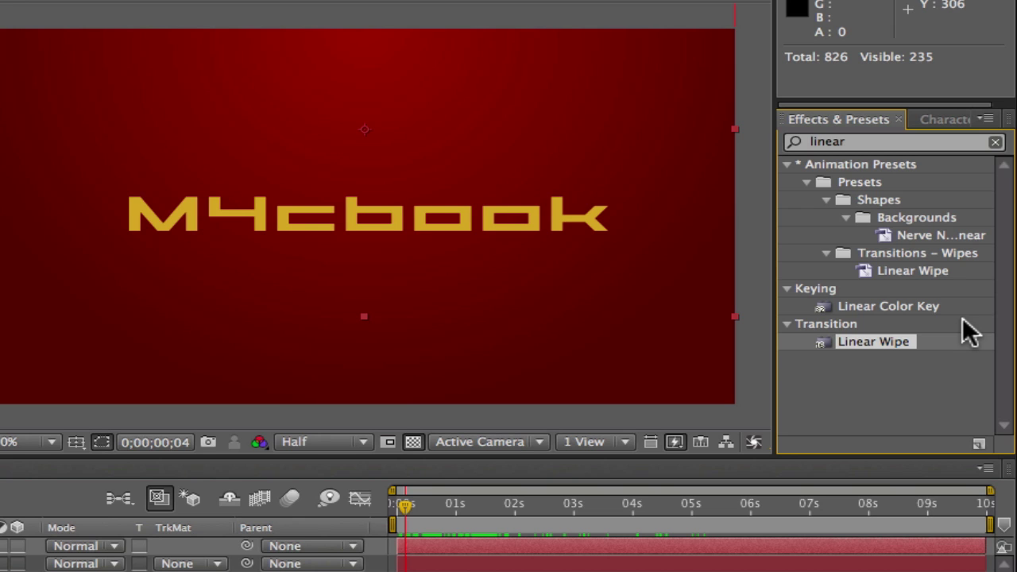
left_click(890, 270)
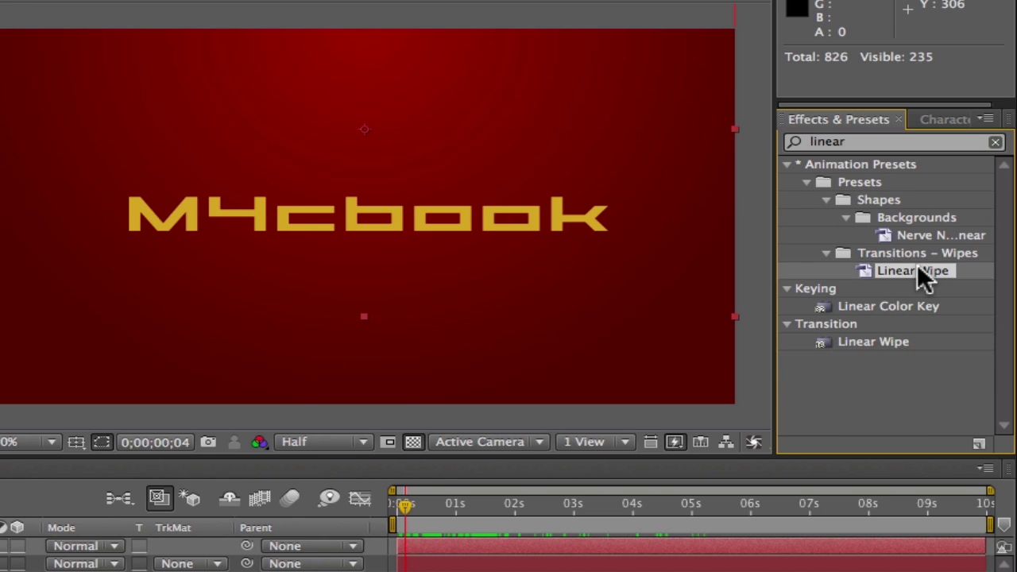
left_click_drag(921, 269, 0, 566)
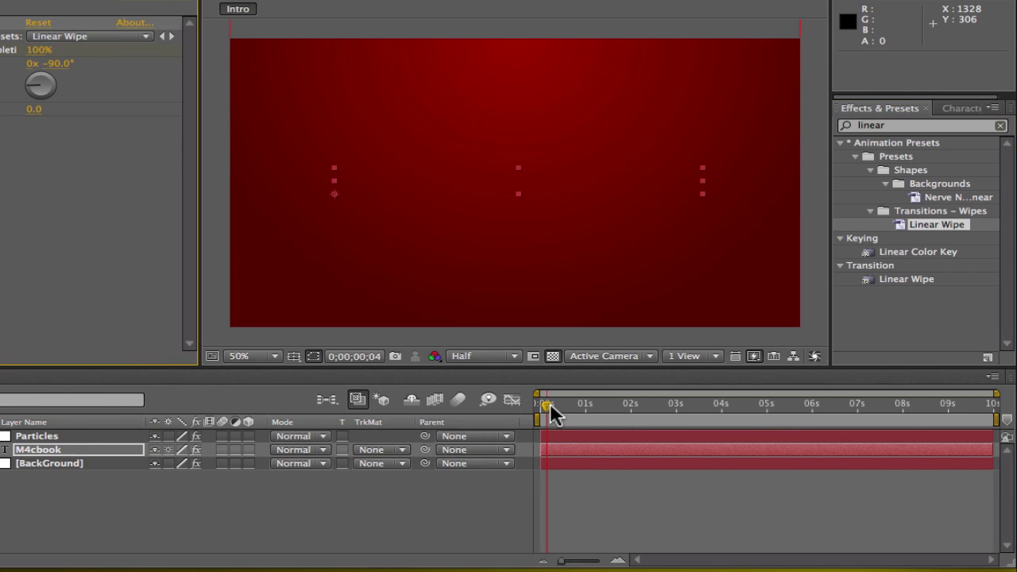
Step: Show M4cbook's Transition Completion keyframes and move the first one to about 1 second
left_click_drag(553, 409, 578, 410)
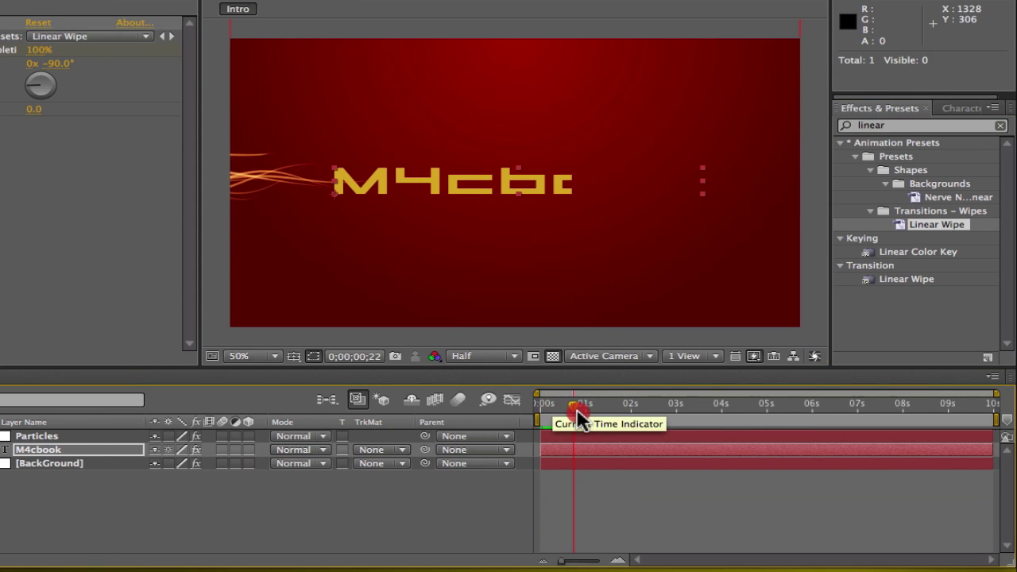
left_click(56, 461)
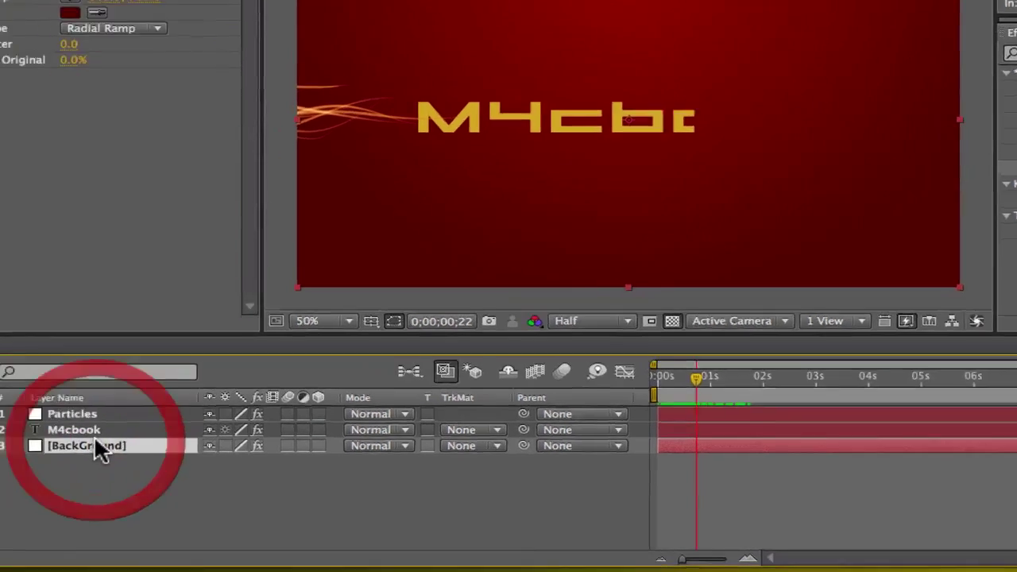
left_click(80, 430)
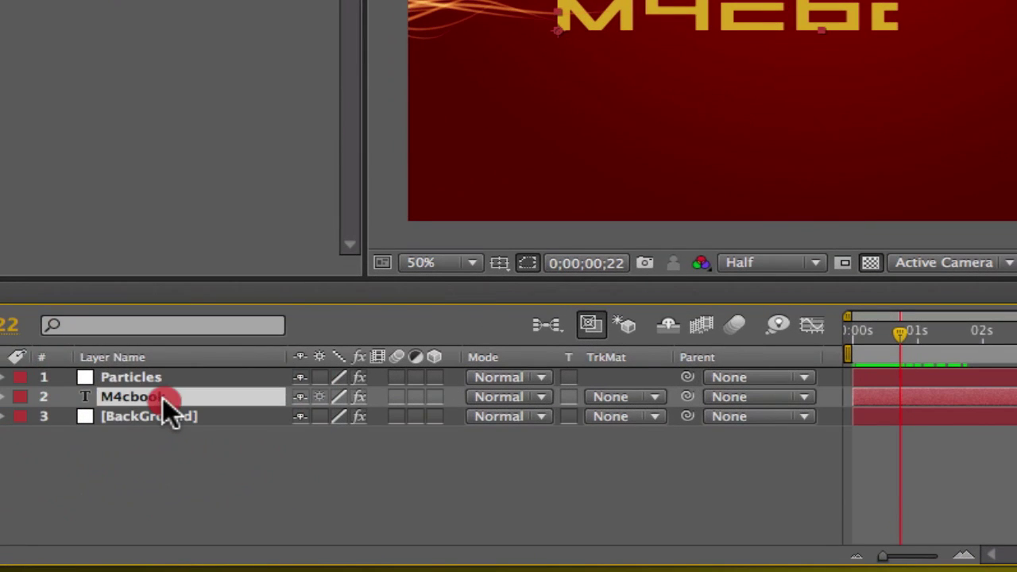
key("u")
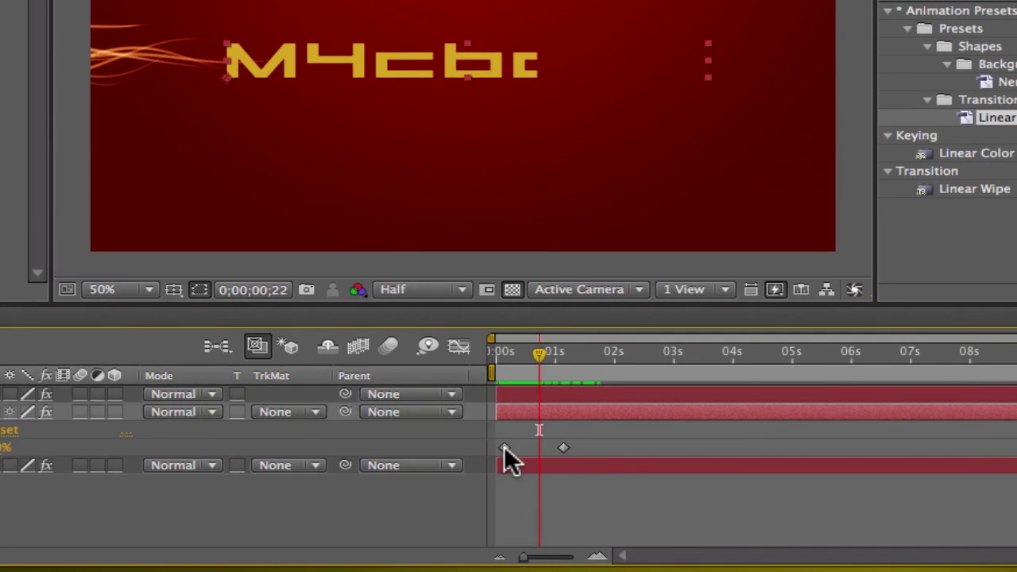
left_click_drag(504, 448, 626, 450)
left_click(568, 449)
left_click(543, 450)
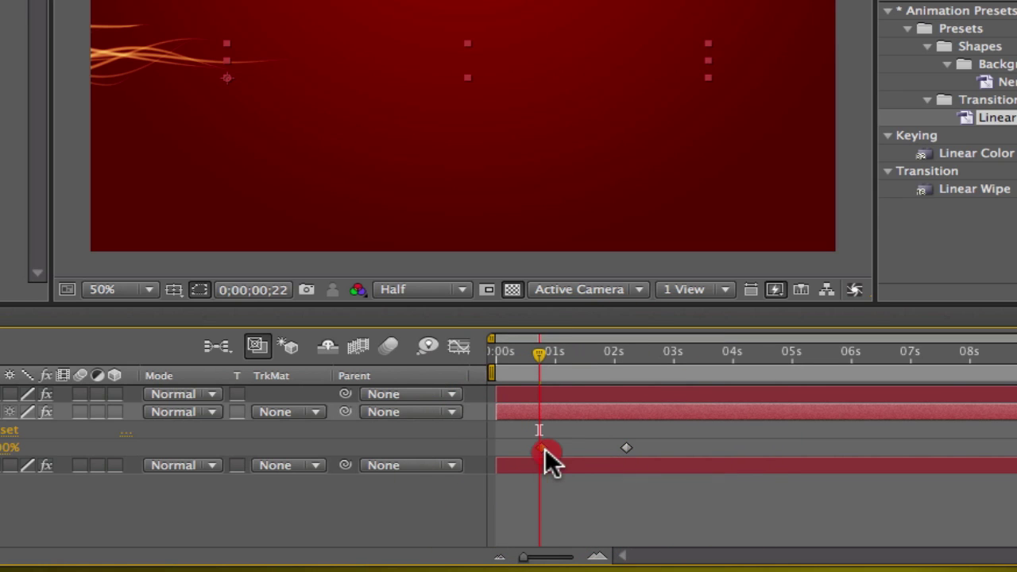
left_click_drag(560, 432, 563, 449)
Step: Move the second wipe keyframe to about 3 seconds and scrub the reveal alongside the particles
left_click_drag(539, 355, 579, 355)
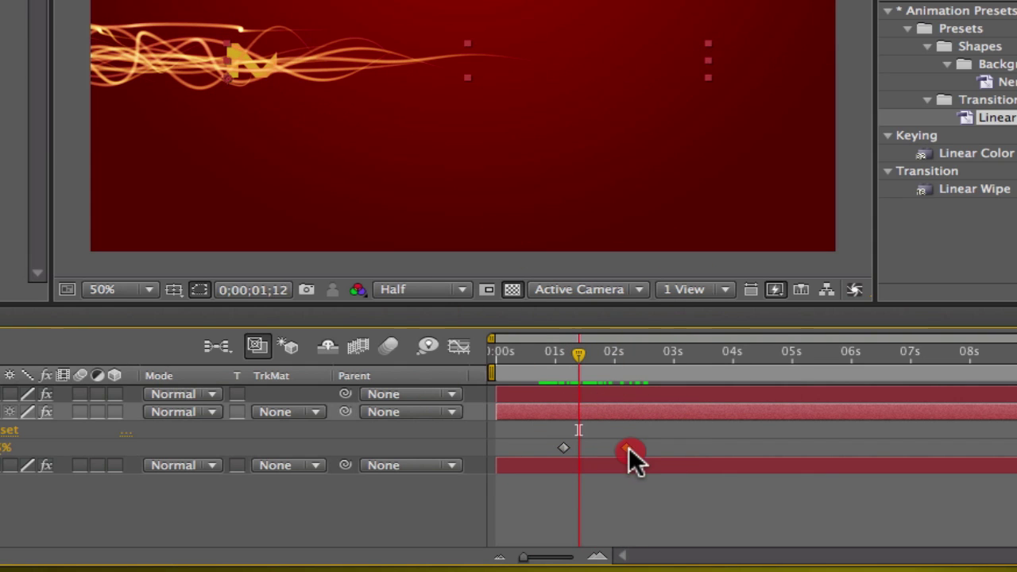
left_click(681, 447)
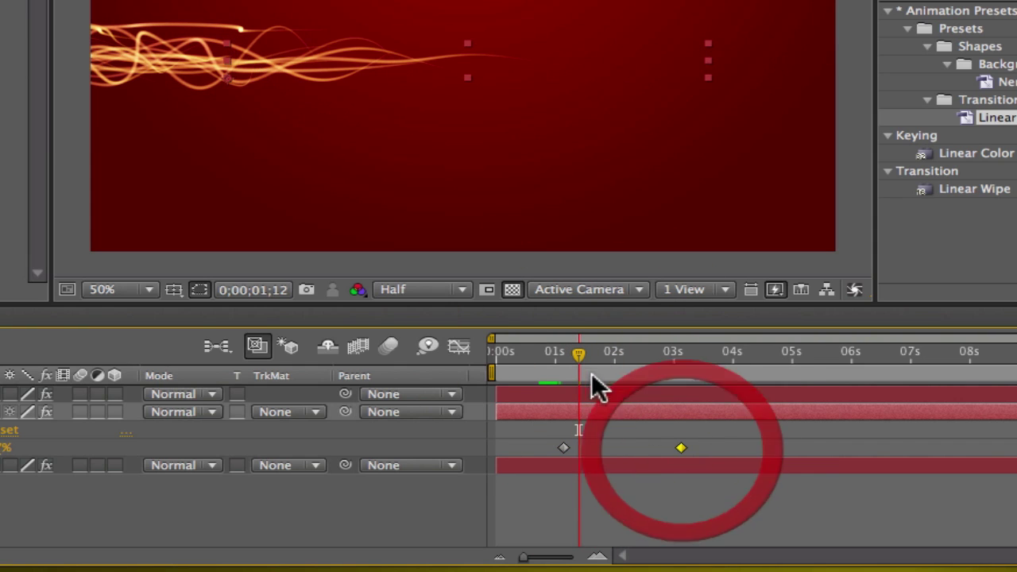
left_click_drag(579, 354, 680, 360)
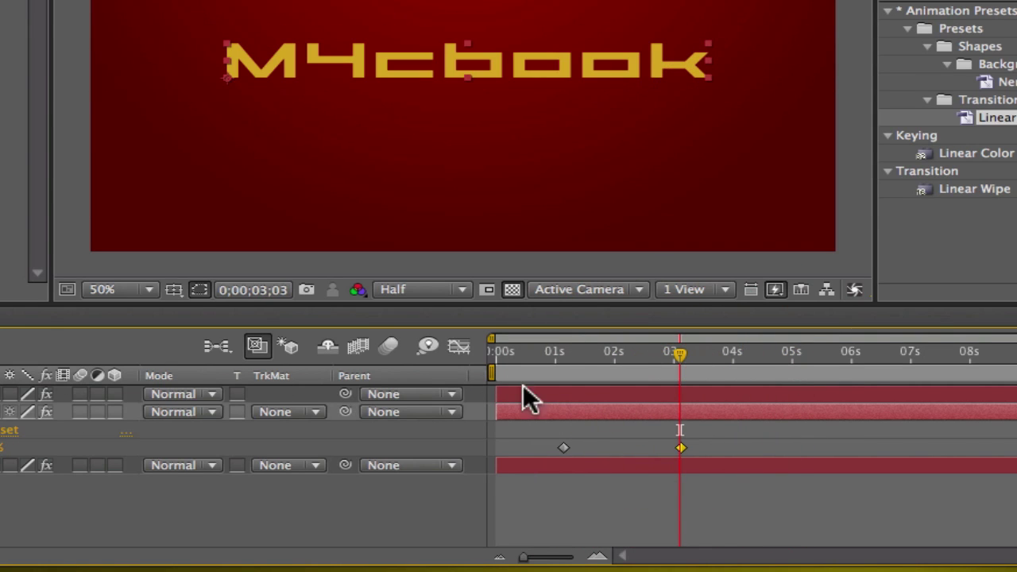
left_click_drag(583, 356, 690, 358)
left_click(563, 447)
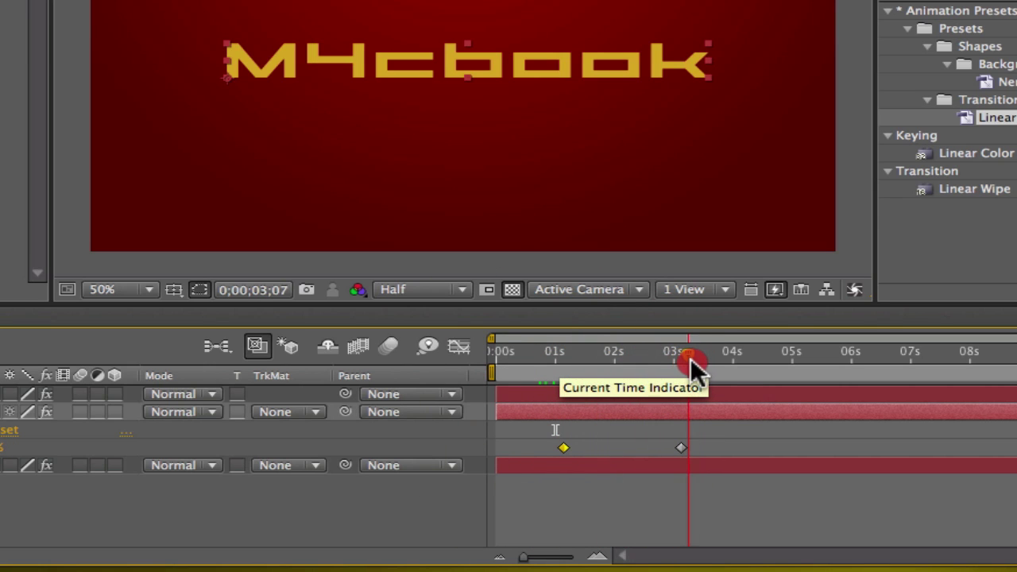
left_click(688, 430)
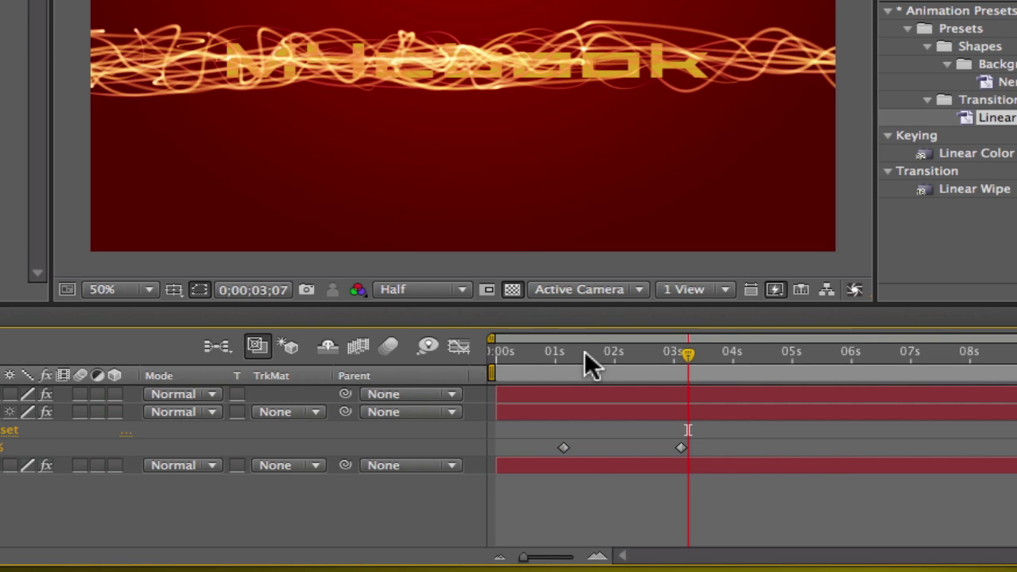
mouse_move(586, 356)
left_mouse_down()
mouse_move(548, 355)
mouse_move(810, 355)
mouse_move(520, 381)
left_mouse_up()
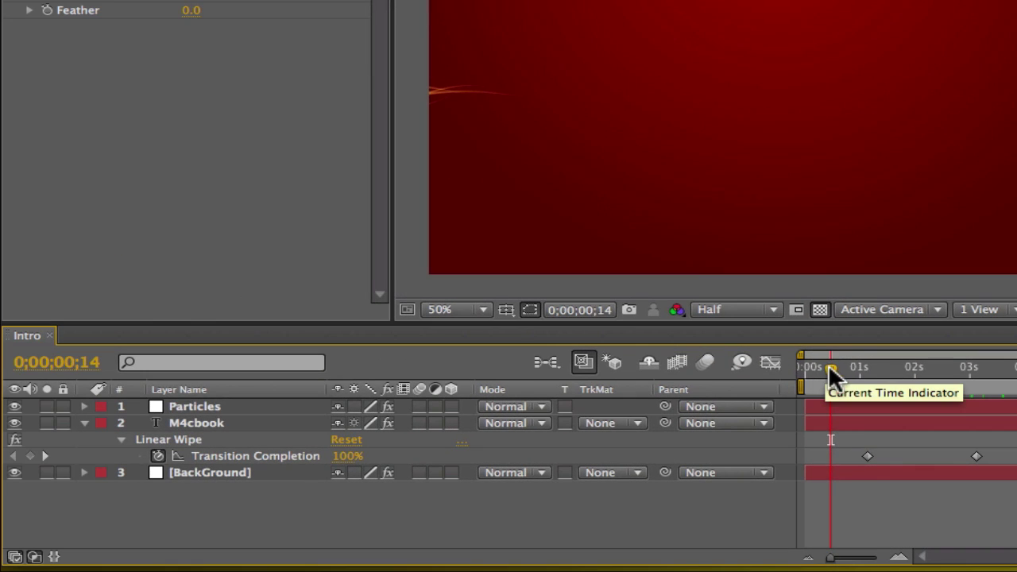
Step: Add a 0% Opacity keyframe on M4cbook at 0;00;01;13
left_click_drag(523, 353, 652, 352)
left_click_drag(950, 368, 851, 367)
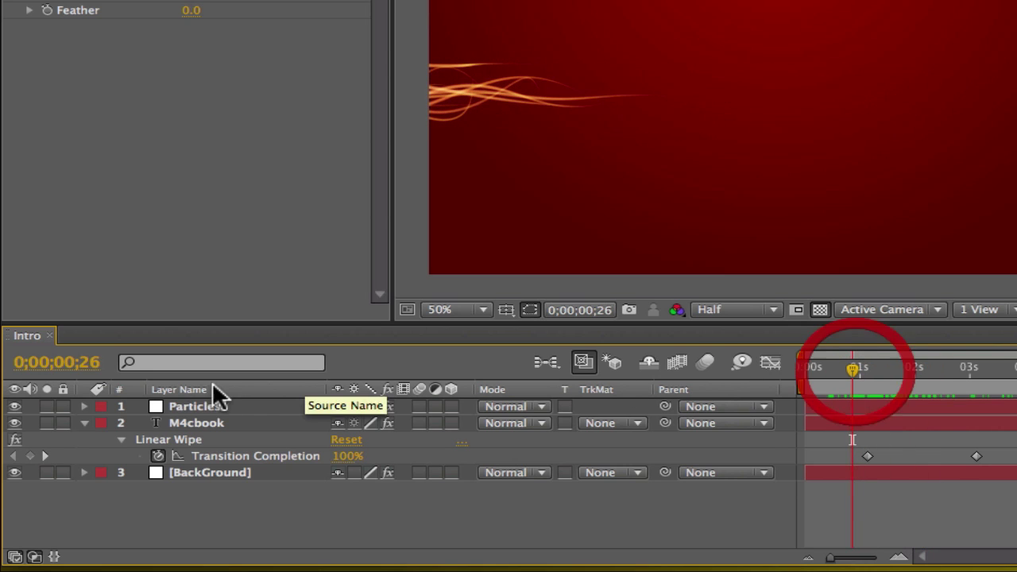
left_click(83, 423)
left_click(182, 421)
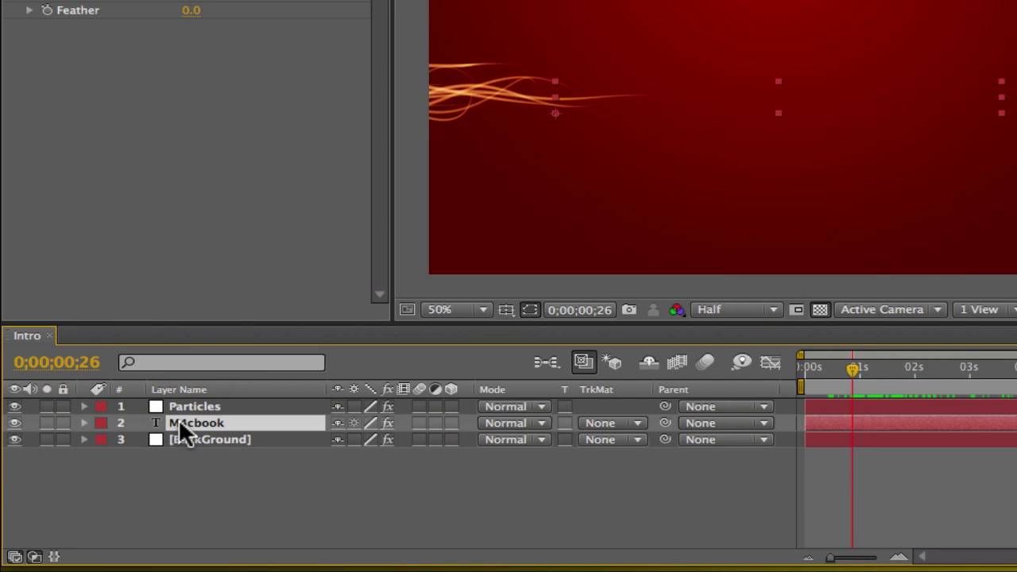
key("t")
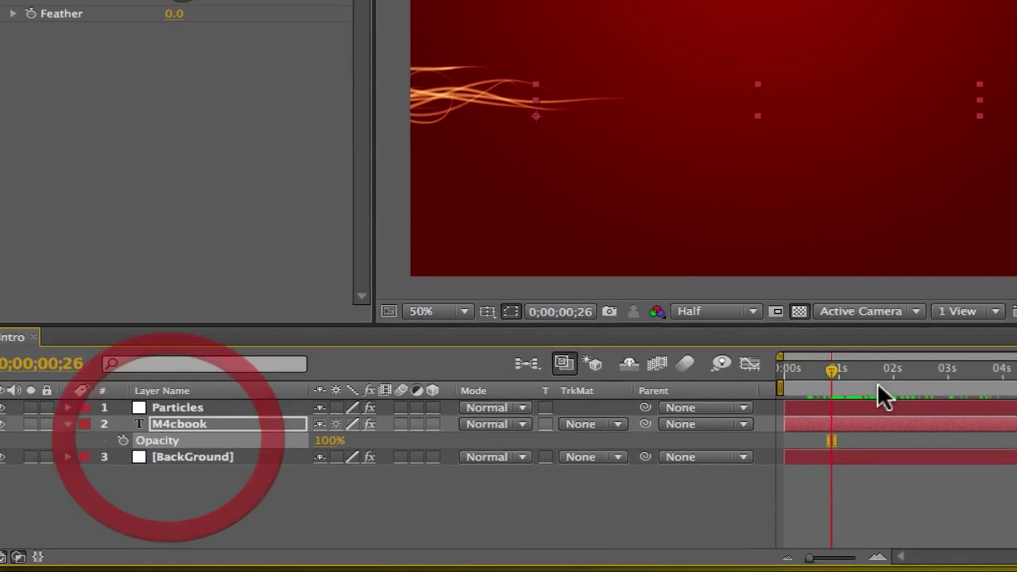
left_click_drag(853, 369, 869, 369)
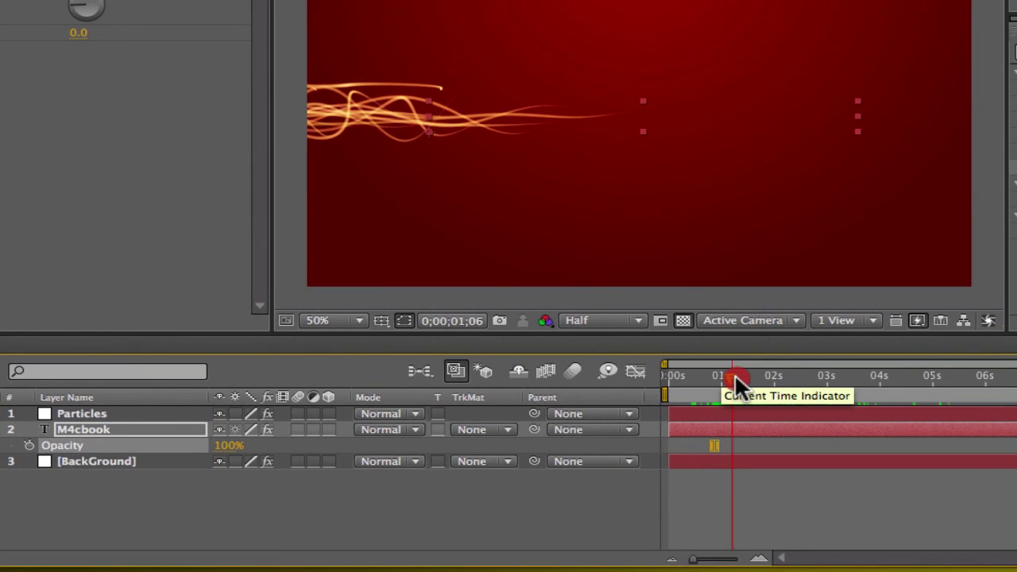
mouse_move(734, 376)
left_mouse_down()
mouse_move(810, 382)
mouse_move(746, 374)
left_mouse_up()
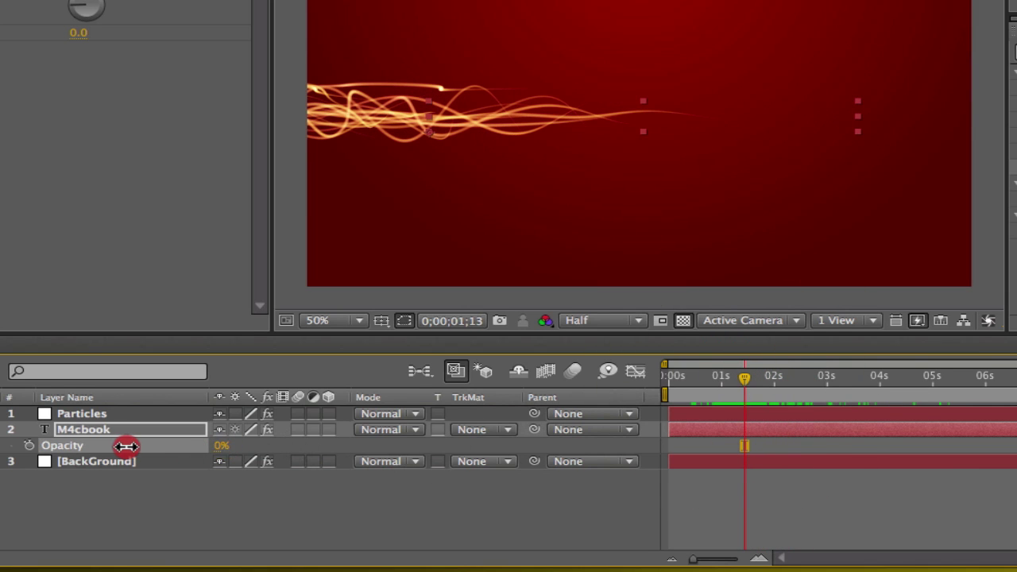
left_click(29, 444)
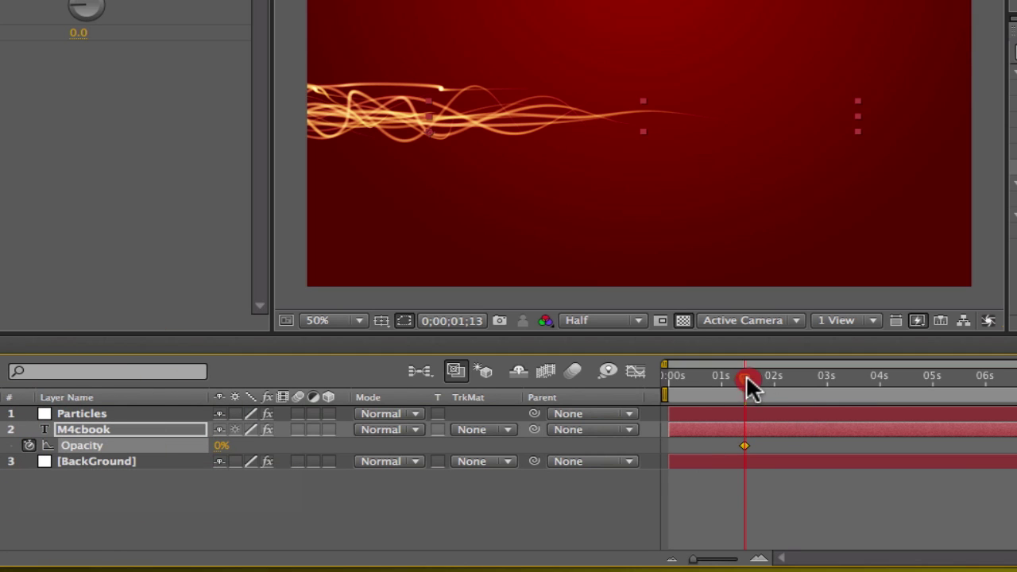
Step: Raise M4cbook's Opacity to 100% at 0;00;03;16 to finish the fade-in
left_click_drag(746, 376, 856, 374)
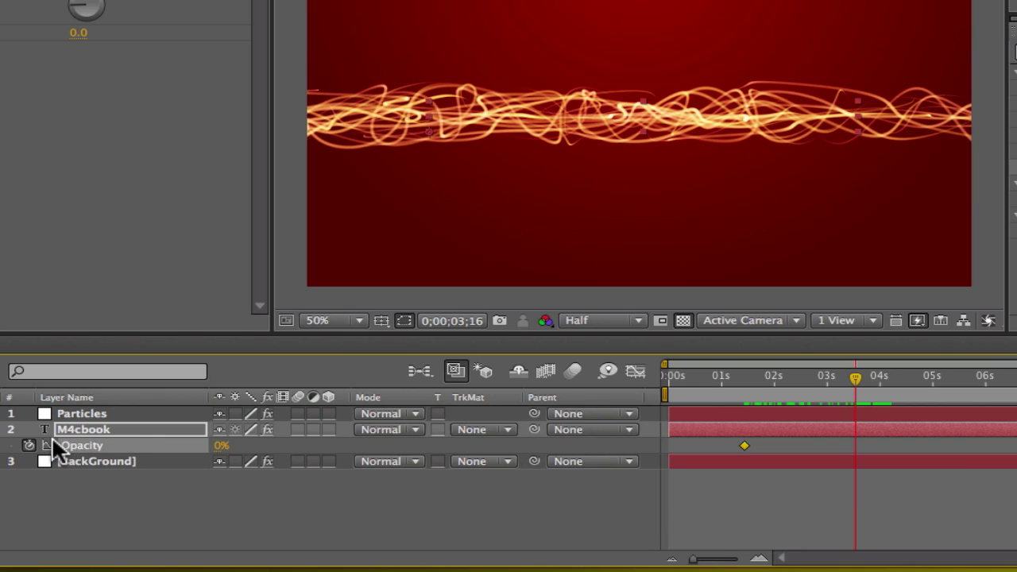
left_click_drag(219, 456, 417, 451)
left_click_drag(776, 376, 747, 376)
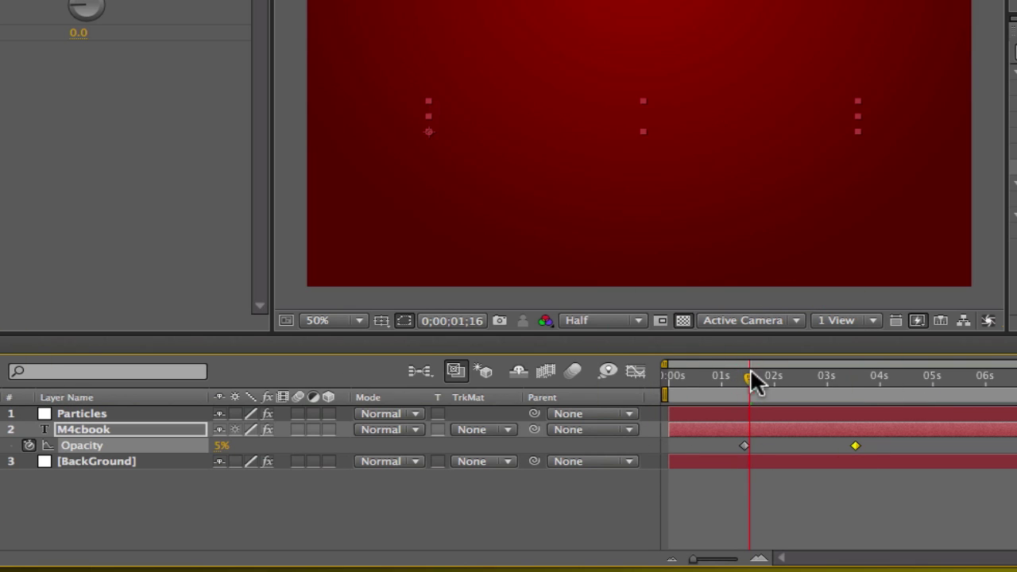
left_click_drag(736, 375, 772, 375)
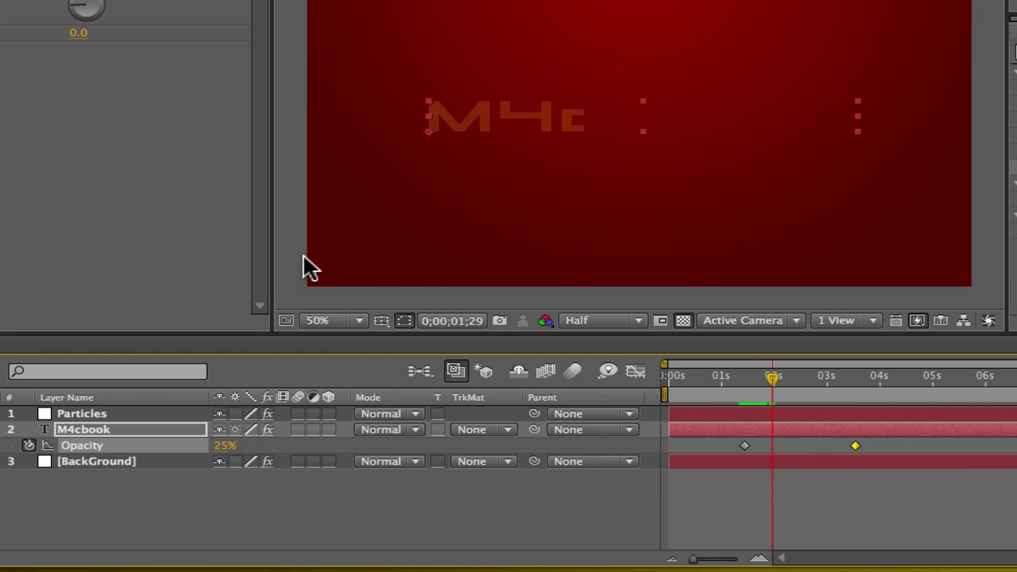
left_click(310, 268)
left_click(725, 377)
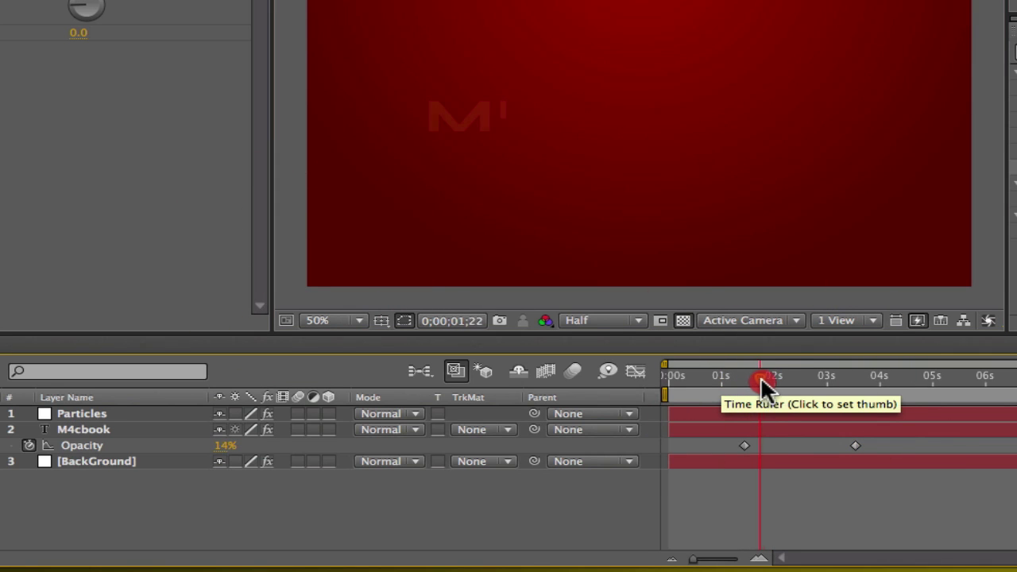
mouse_move(760, 378)
left_mouse_down()
mouse_move(855, 378)
mouse_move(680, 375)
mouse_move(885, 385)
mouse_move(667, 382)
left_mouse_up()
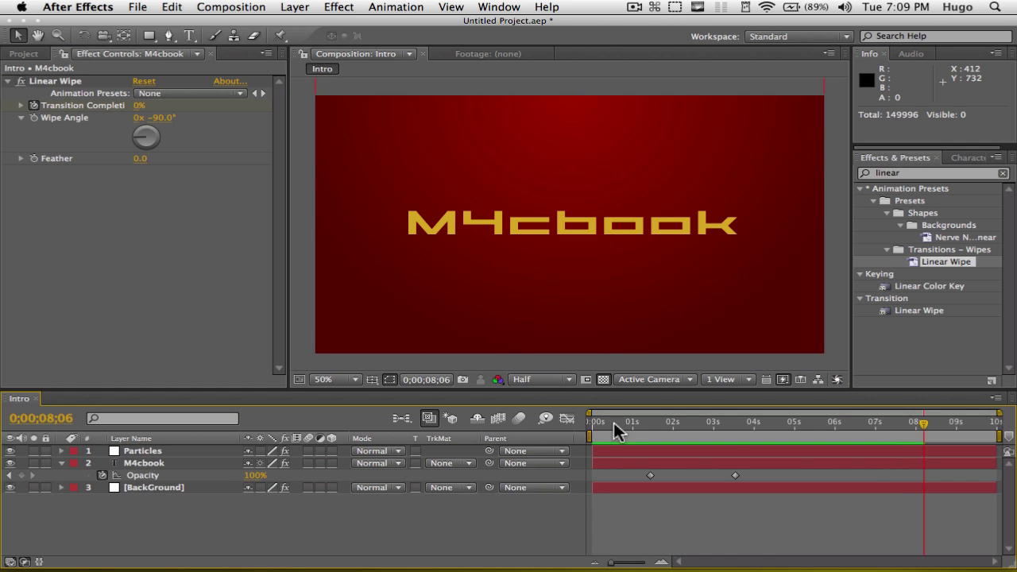
mouse_move(615, 430)
left_mouse_down()
mouse_move(597, 430)
mouse_move(679, 427)
mouse_move(618, 427)
left_mouse_up()
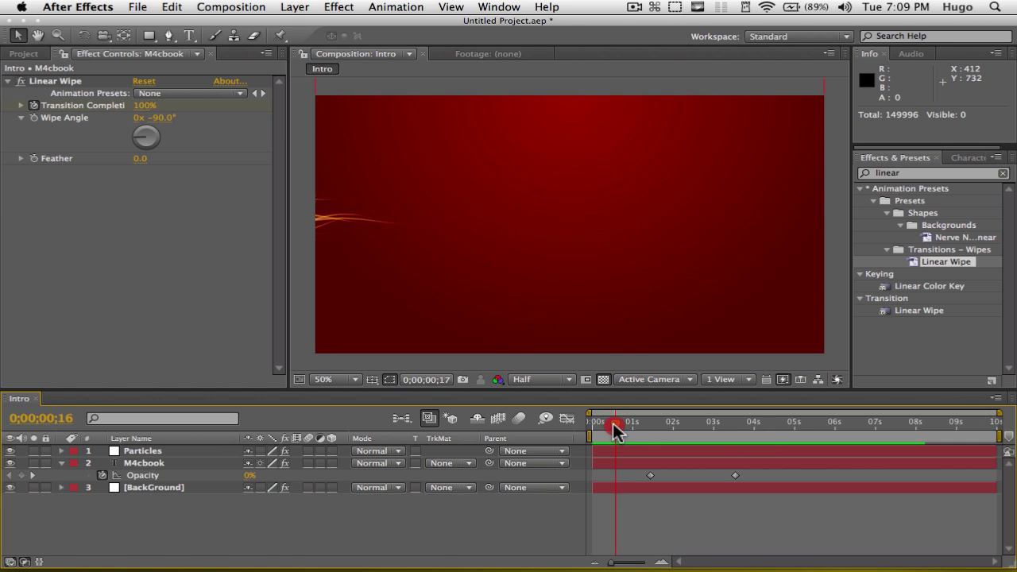
mouse_move(592, 428)
left_mouse_down()
mouse_move(726, 430)
mouse_move(594, 432)
left_mouse_up()
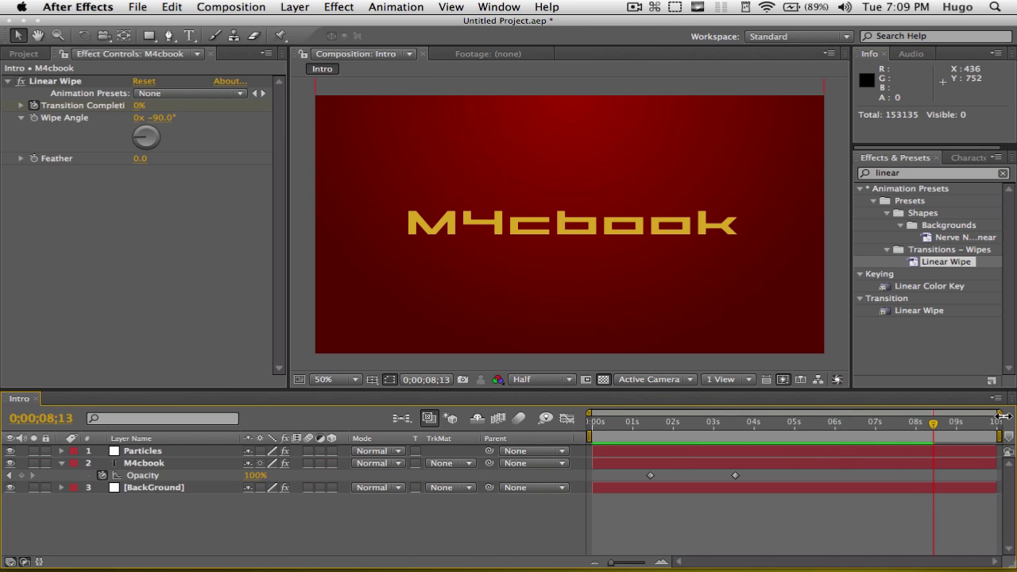
Step: Zoom the timeline ruler to about 0–8 seconds and adjust the work area end
mouse_move(998, 415)
left_mouse_down()
mouse_move(935, 417)
mouse_move(999, 416)
left_mouse_up()
left_click(978, 421)
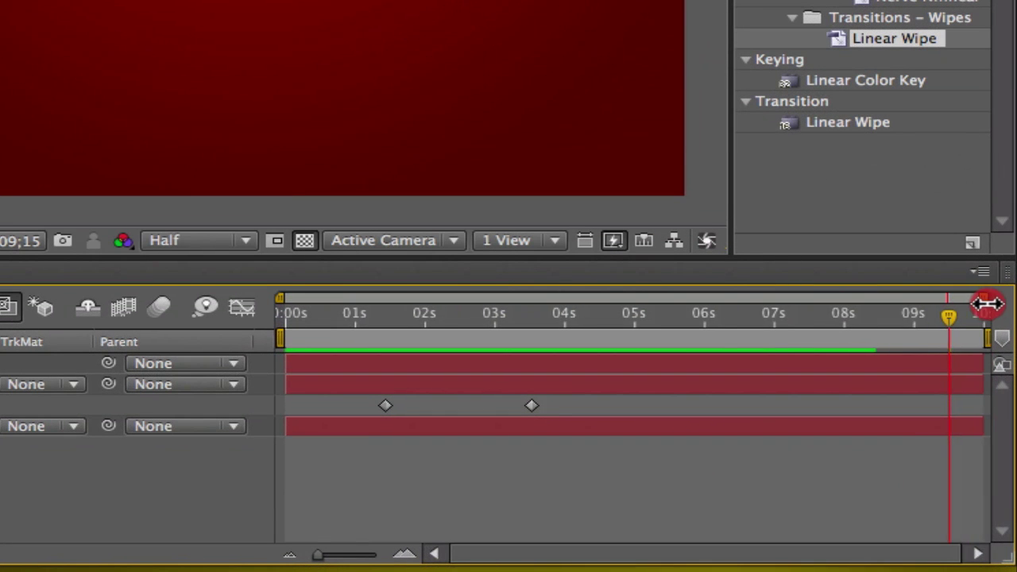
left_click_drag(987, 303, 731, 337)
mouse_move(625, 324)
left_mouse_down()
mouse_move(750, 319)
mouse_move(724, 323)
left_mouse_up()
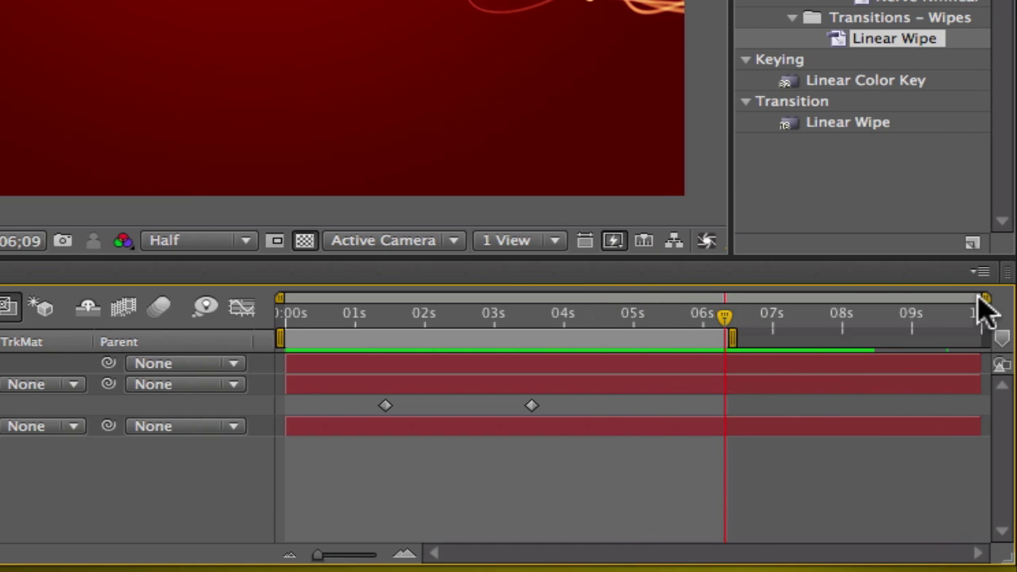
left_click_drag(983, 300, 849, 299)
left_click_drag(840, 340, 909, 340)
left_click_drag(848, 298, 875, 299)
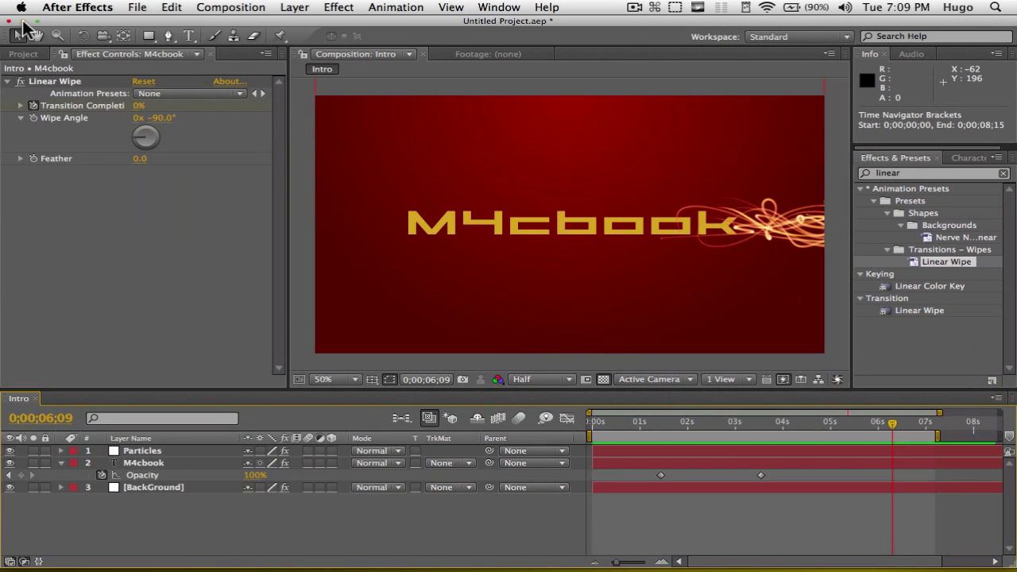
Step: Minimize the After Effects window to reveal the 3D M4cbook desktop
left_click(22, 21)
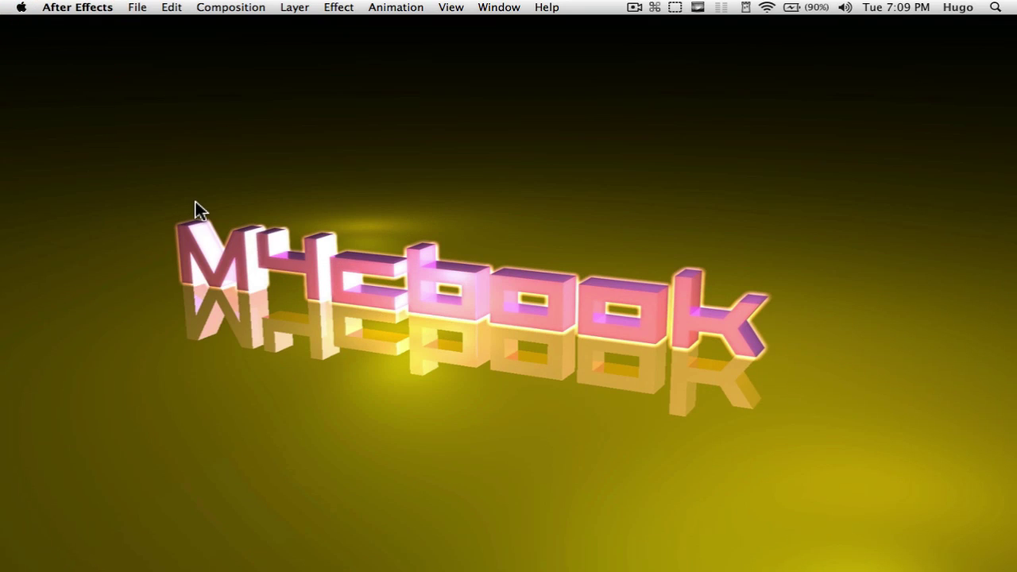